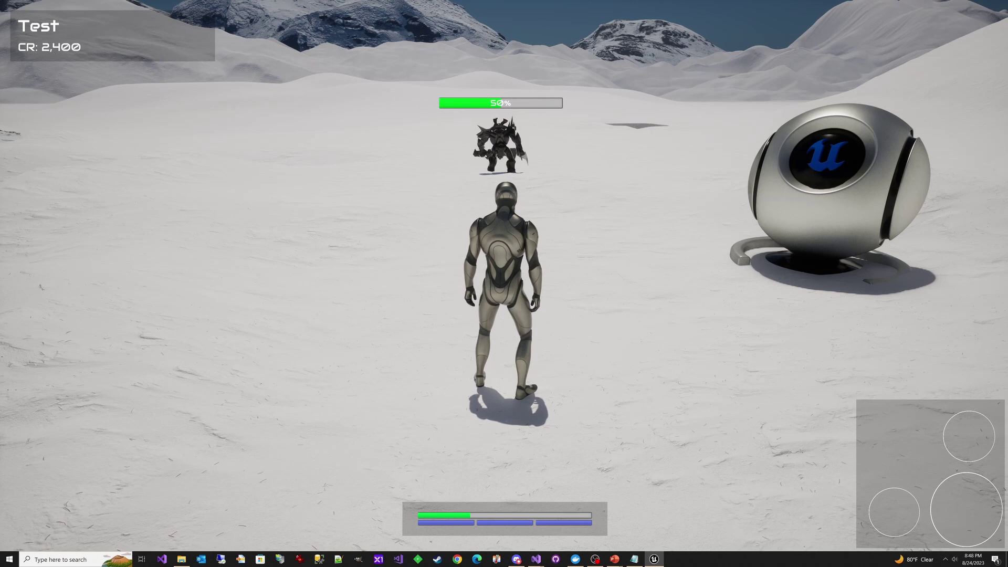
- Run around the minion and hit it with two attacks, watching its hit reaction
key("w")
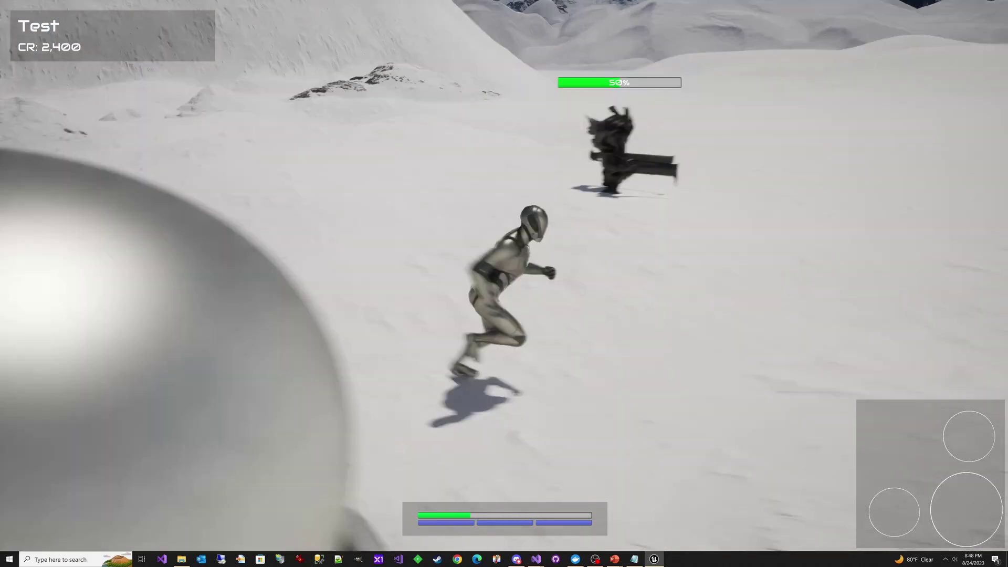
key("w")
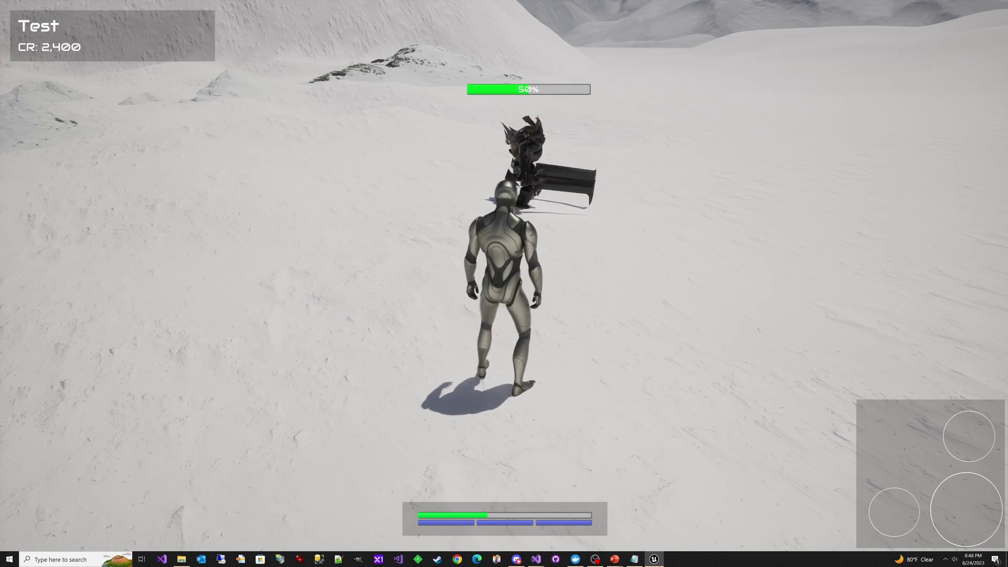
left_click(504, 285)
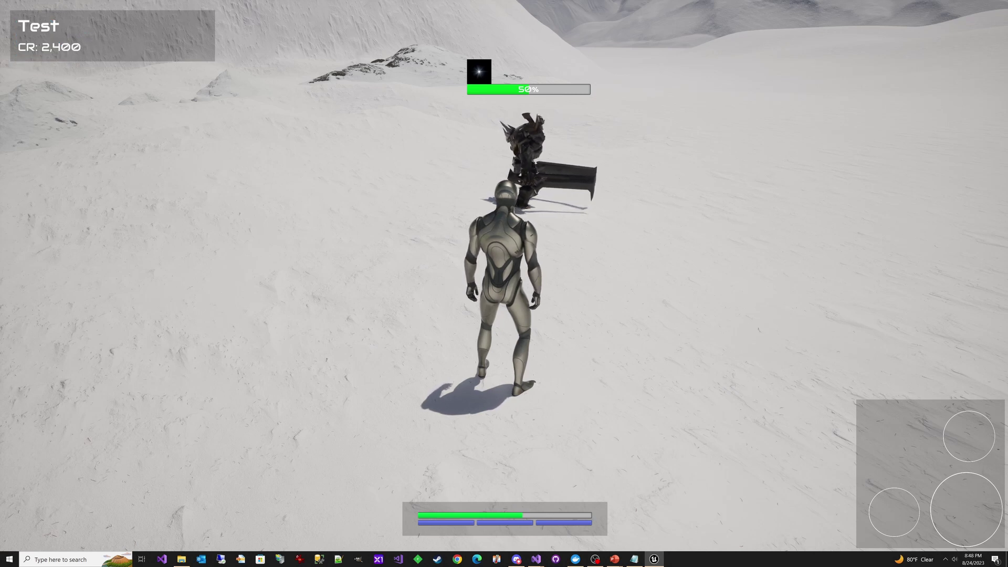
left_click(505, 284)
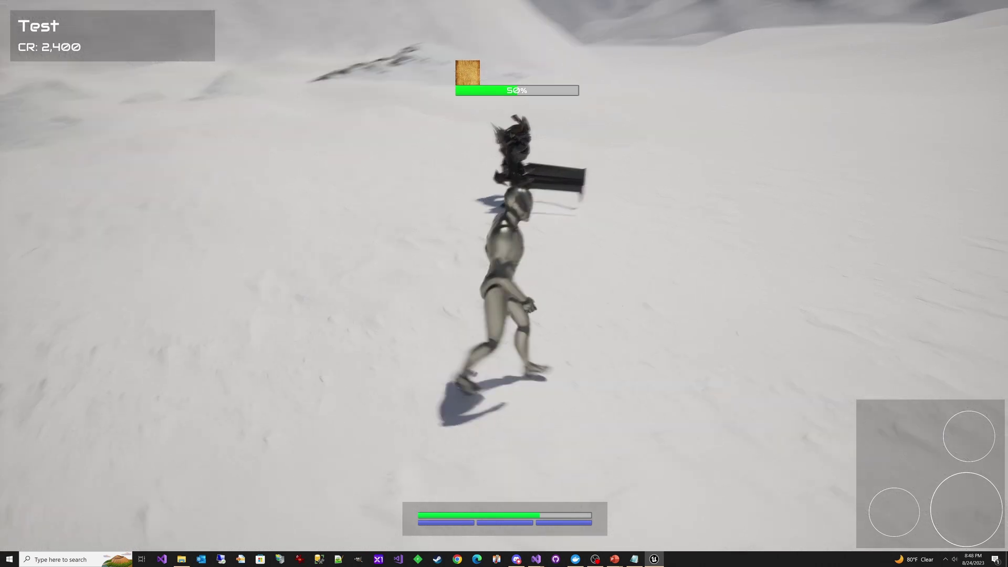
key("a")
key("w")
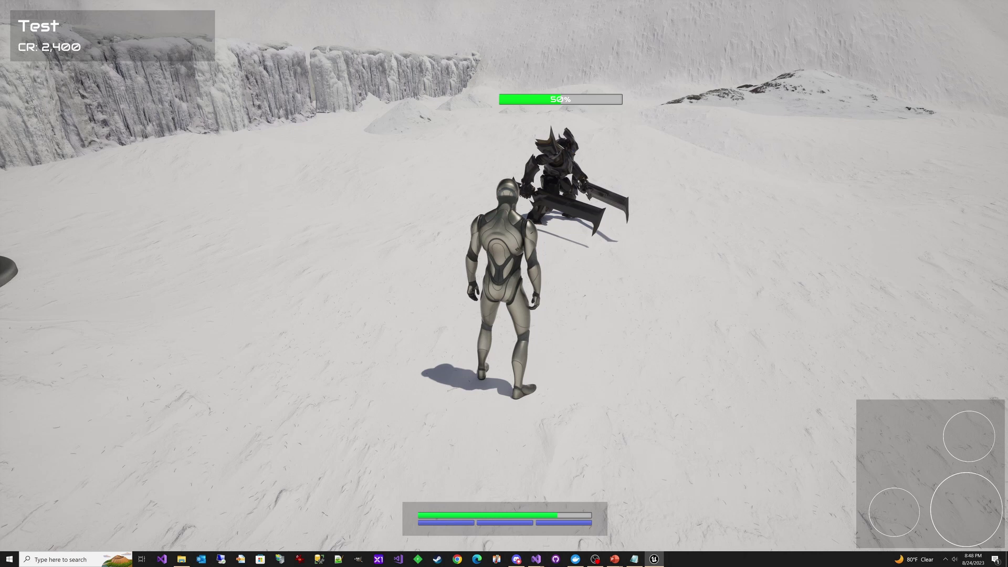
- Strike the minion three more times while circling it, watching it turn icy and thaw
left_click(504, 284)
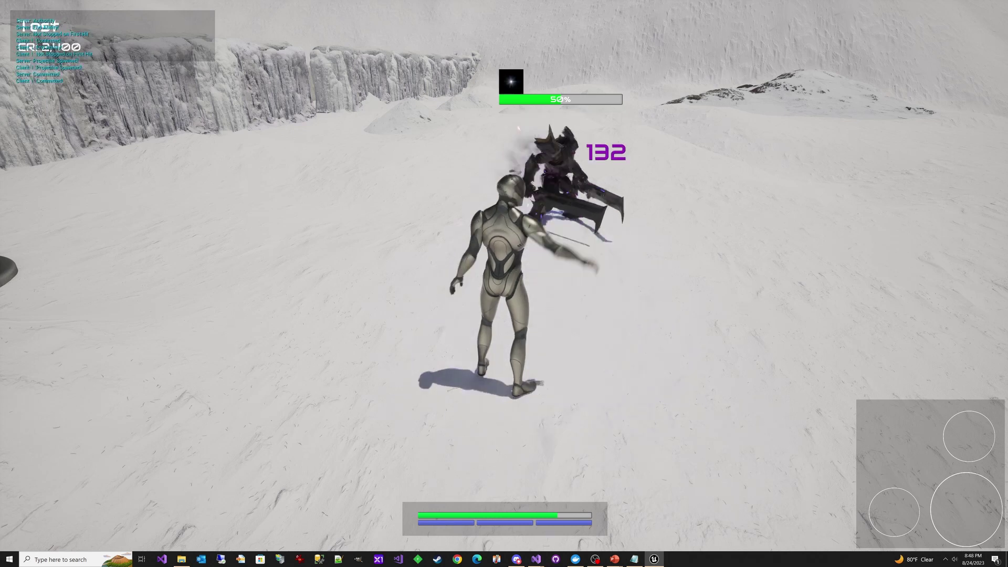
key("a")
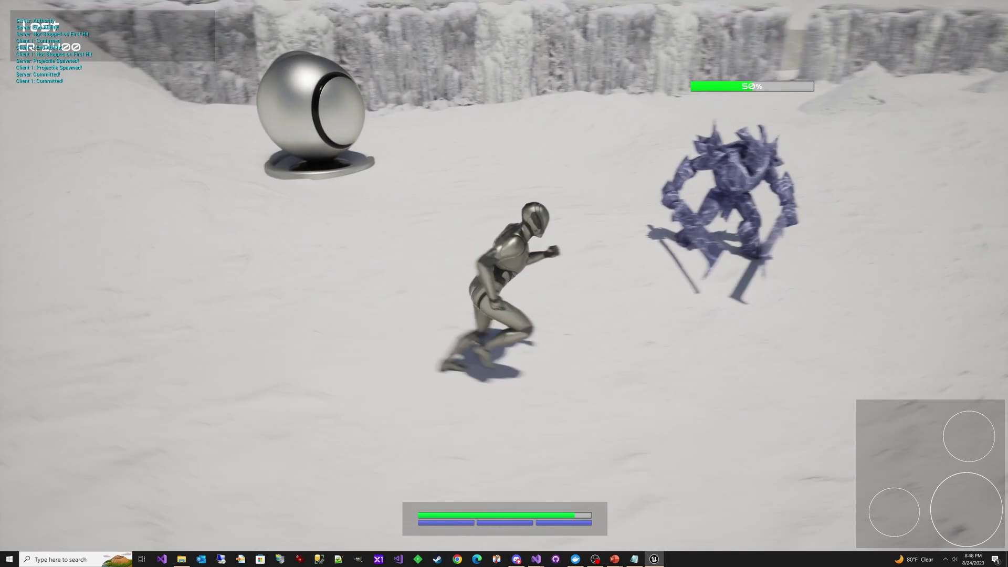
key("a")
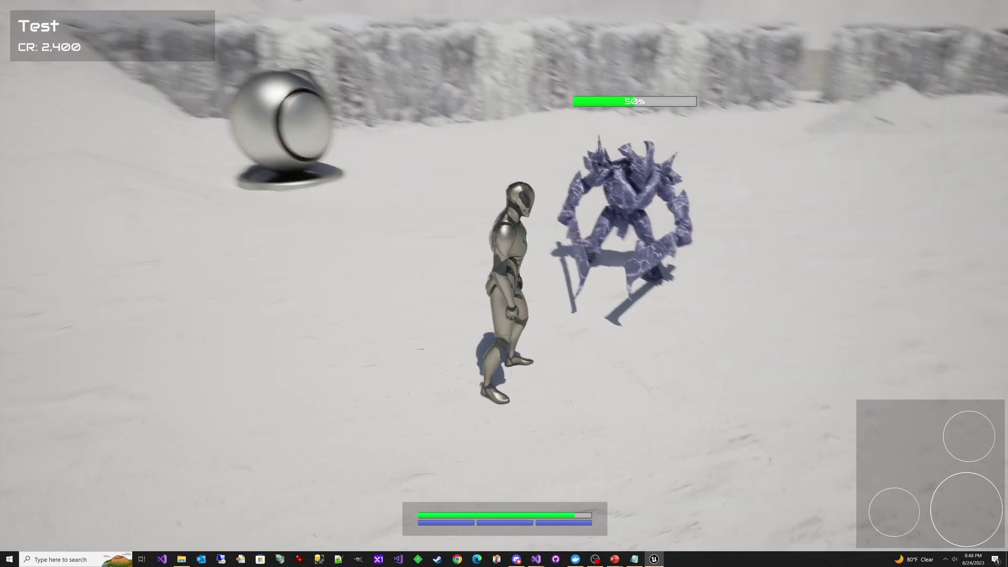
key("a")
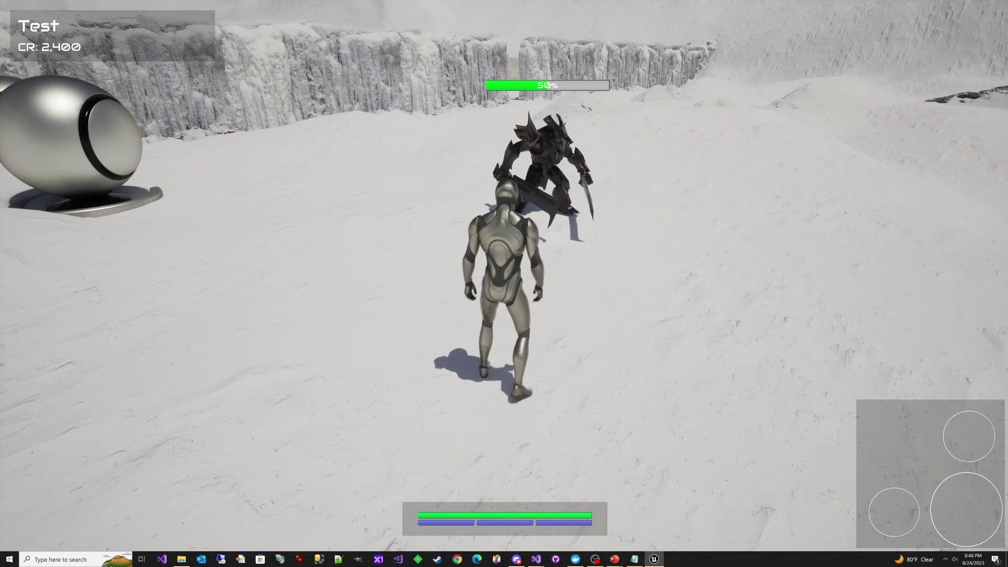
left_click(504, 284)
key("a")
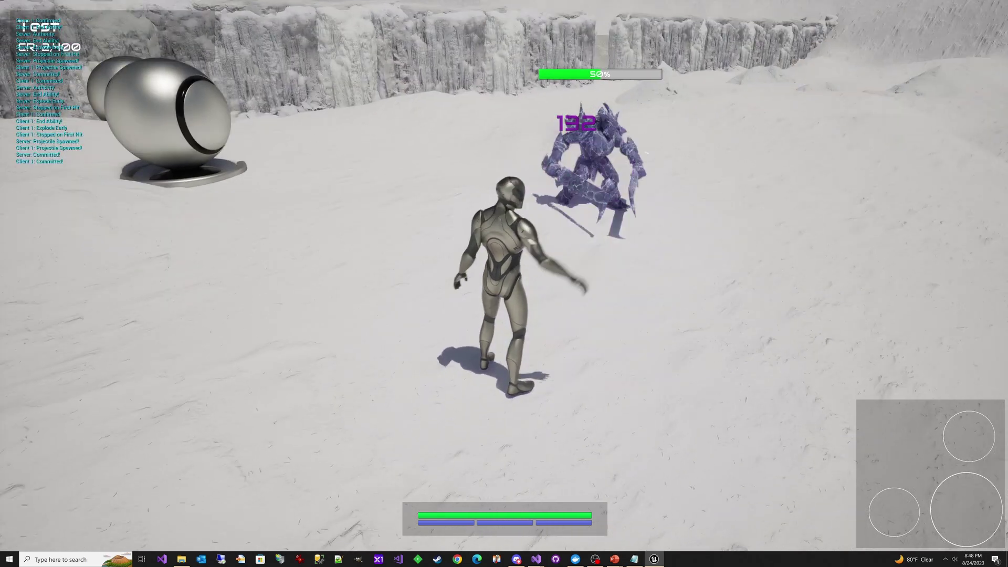
key("a")
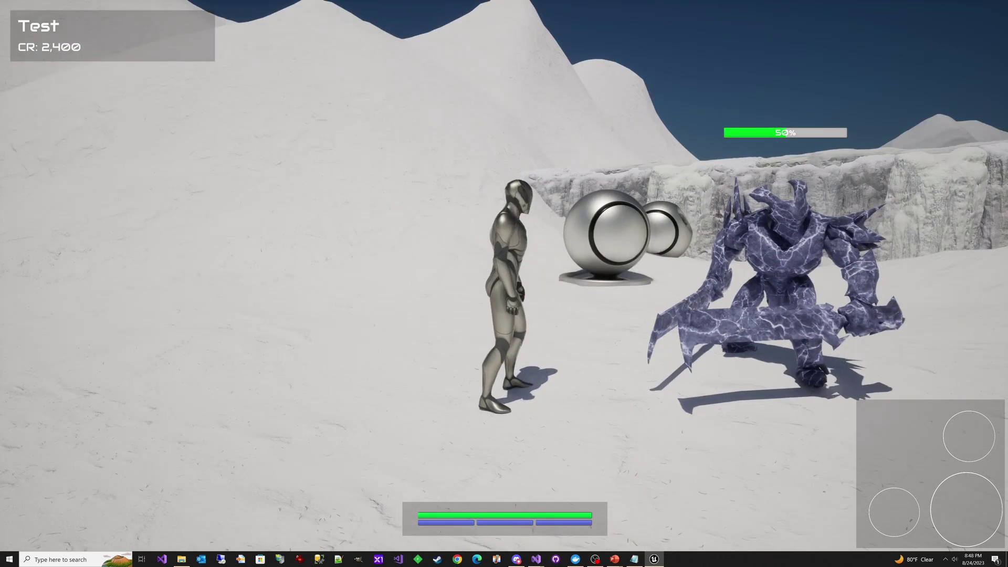
key("w")
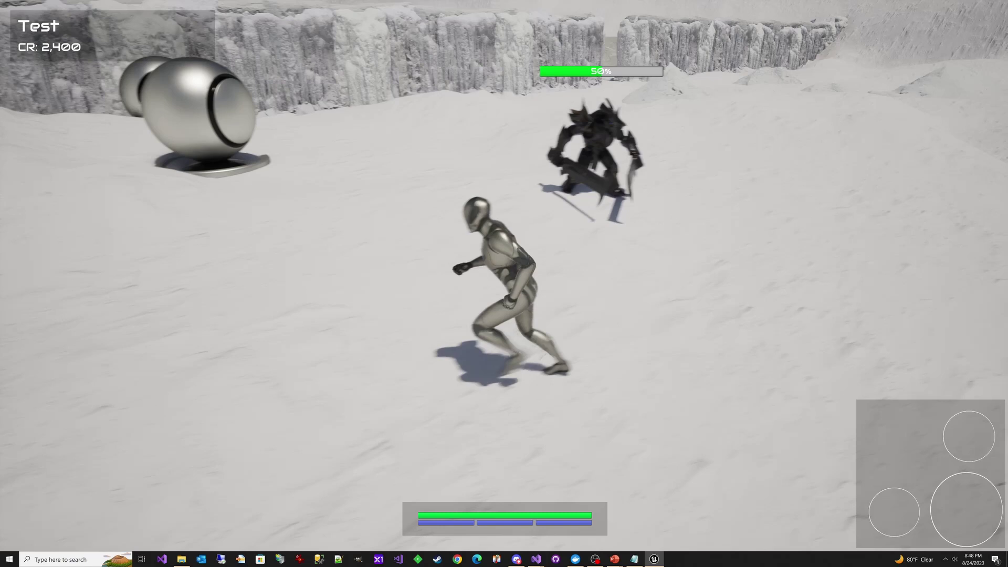
left_click(505, 283)
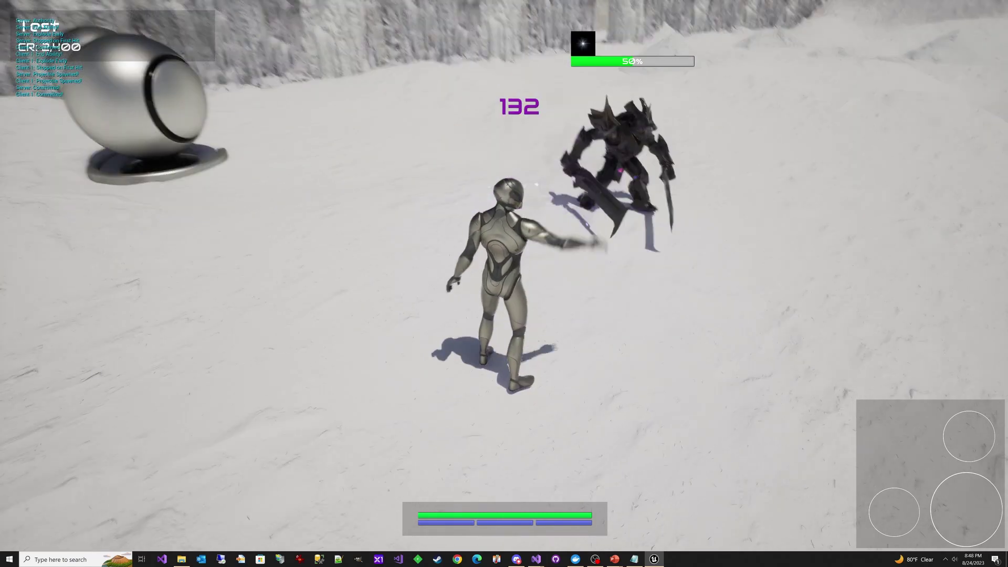
left_click_drag(505, 283, 504, 158)
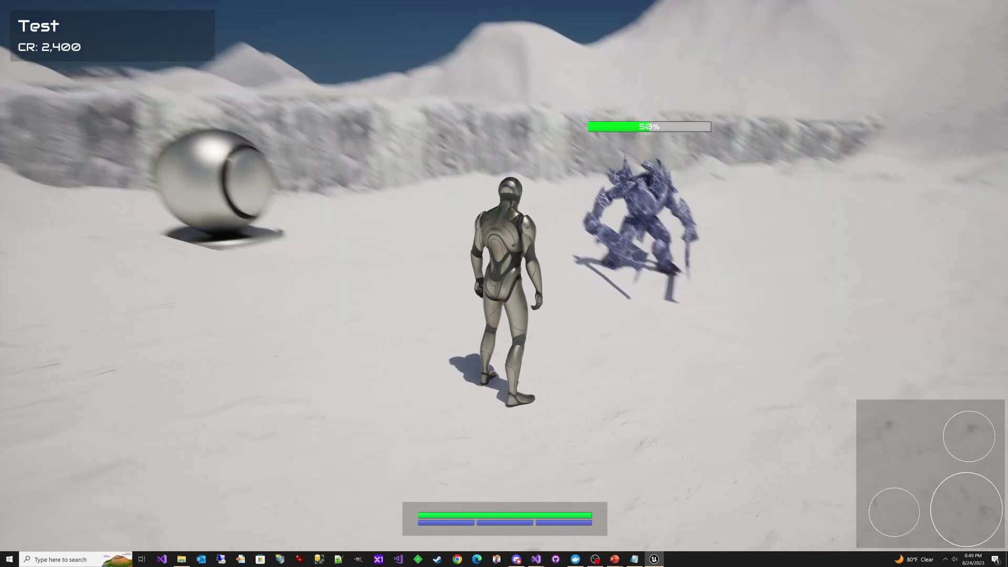
key("w")
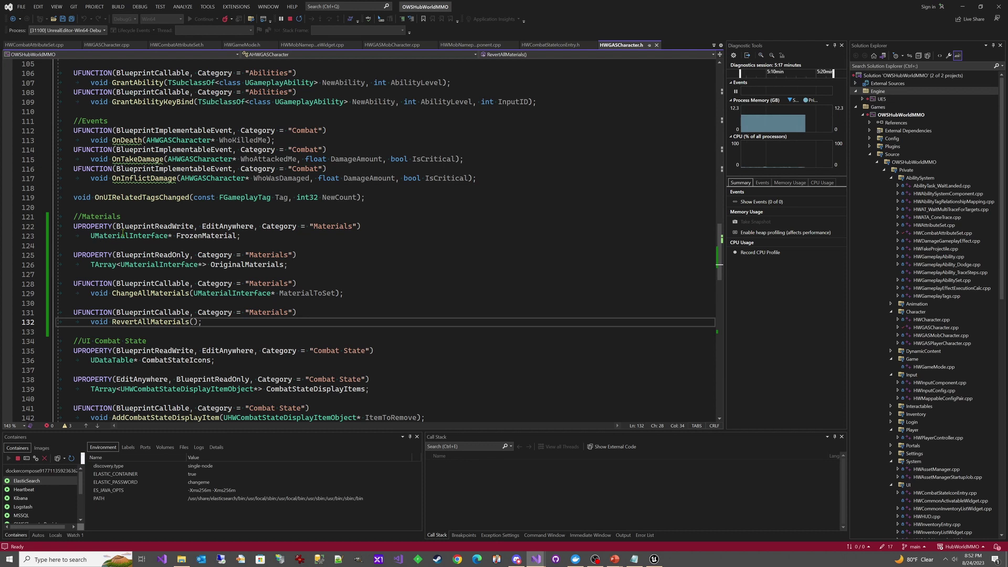
- Highlight FrozenMaterial, UMaterialInterface, OriginalMaterials, ChangeAllMaterials, MaterialToSet and RevertAllMaterials in the header
double_click(203, 236)
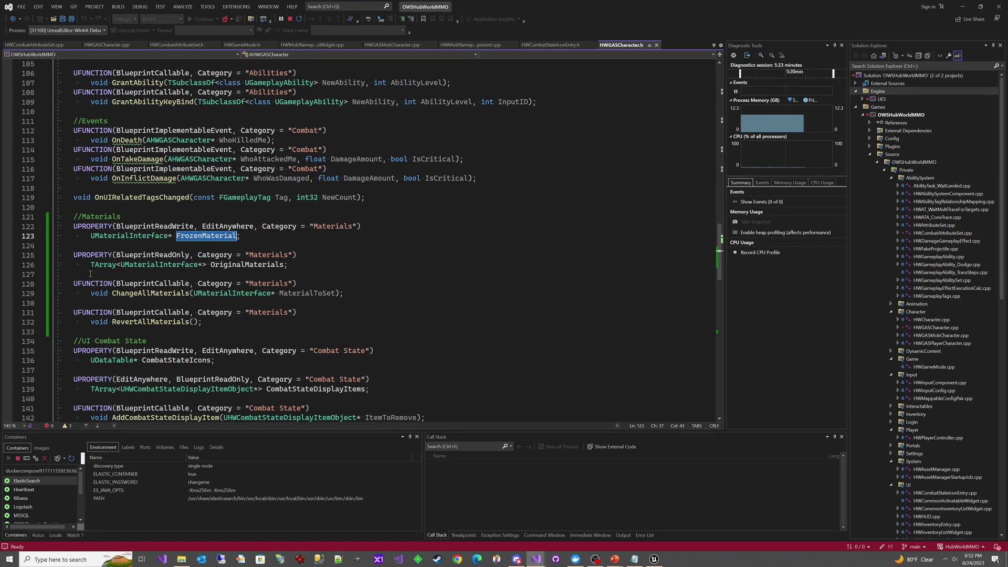
left_click(150, 264)
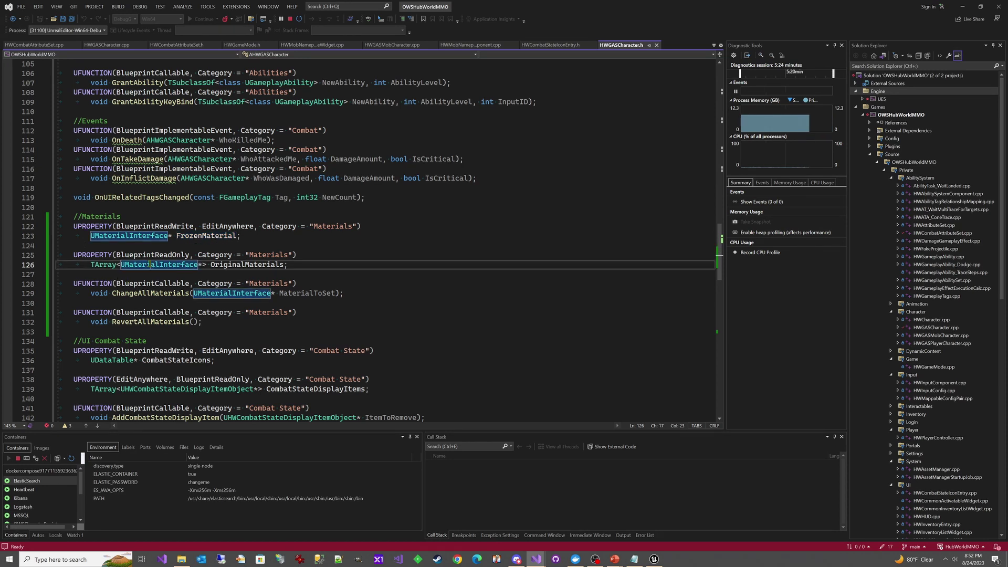
left_click(241, 265)
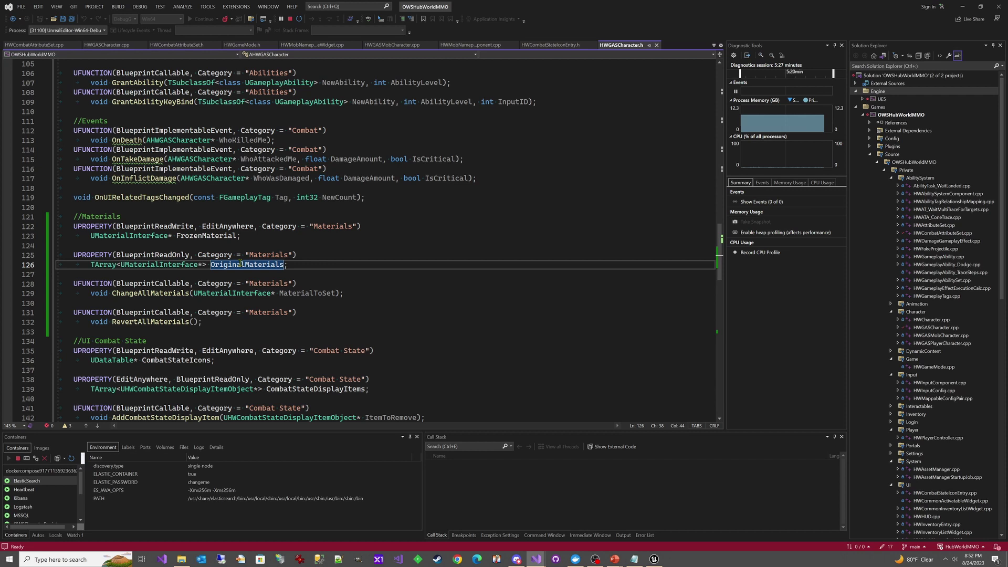
left_click(149, 293)
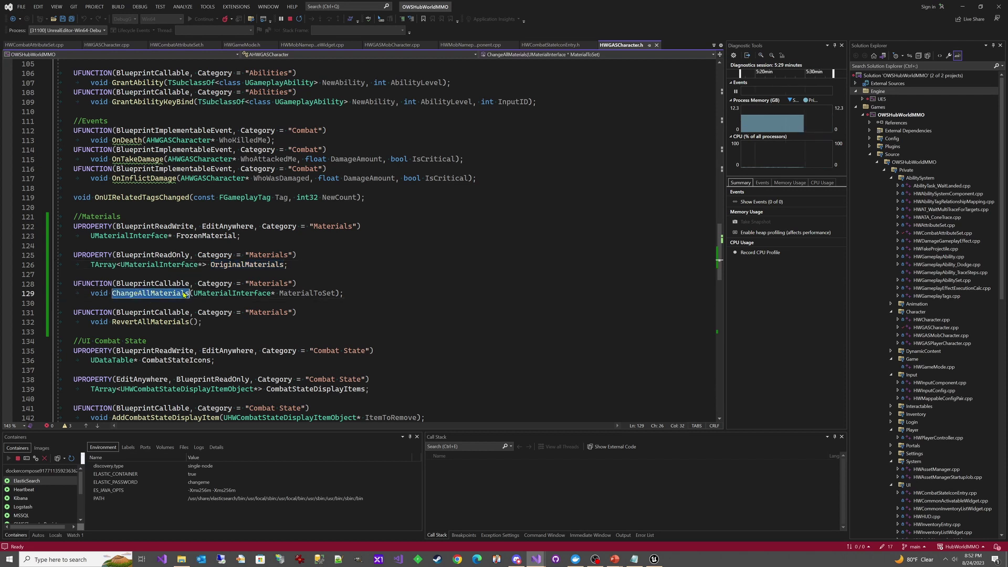
double_click(304, 293)
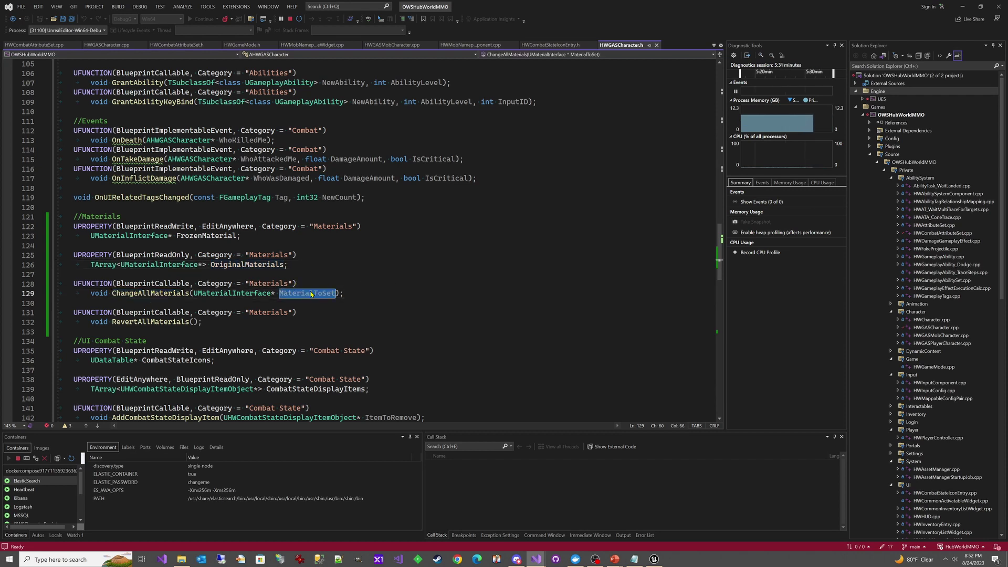
double_click(150, 322)
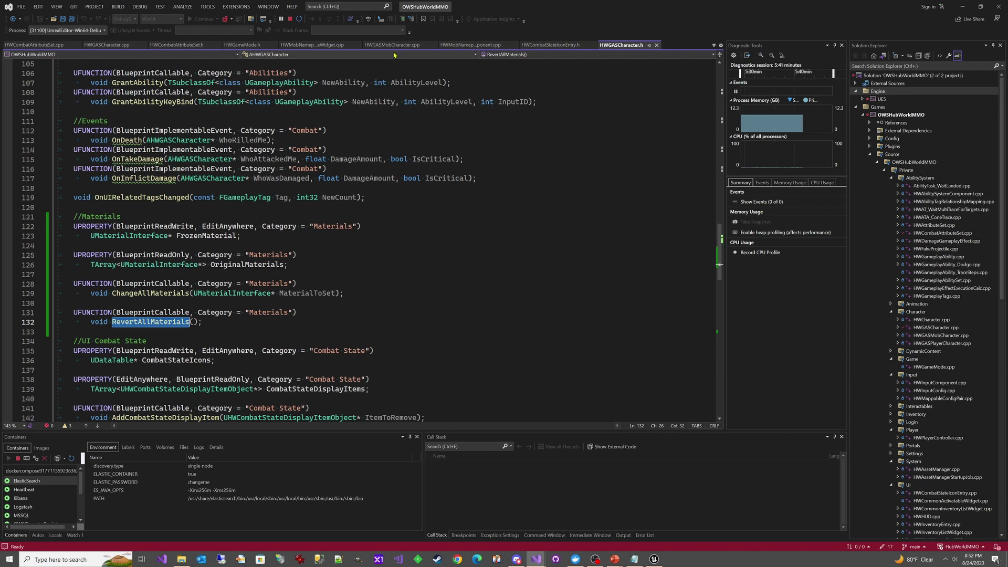
left_click(110, 45)
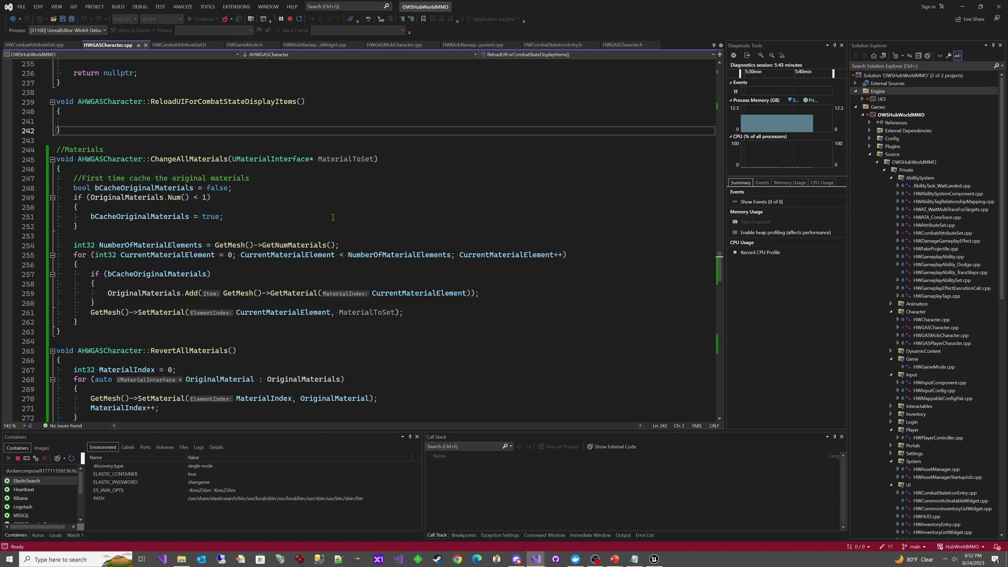
scroll(335, 229, "down", 1)
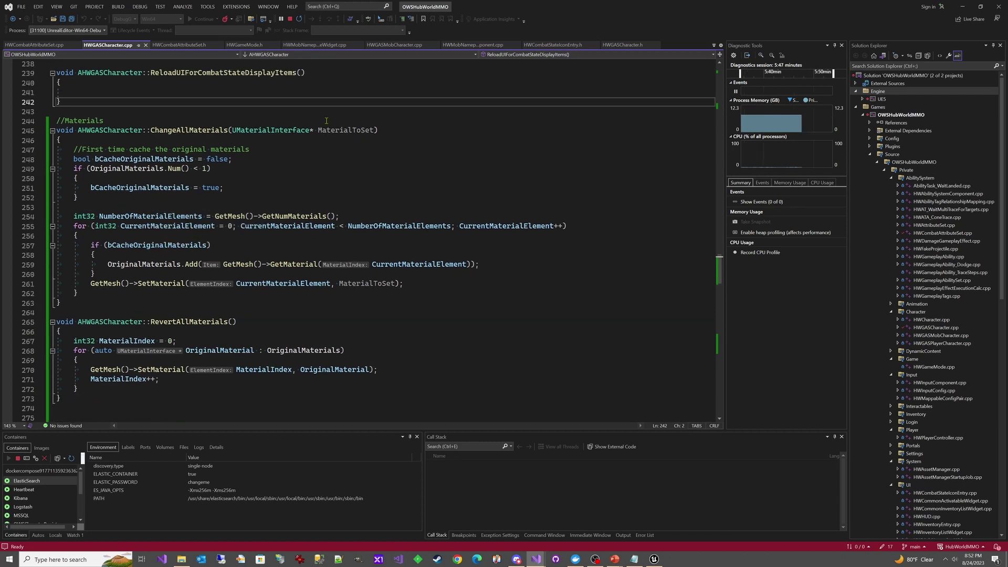
double_click(95, 158)
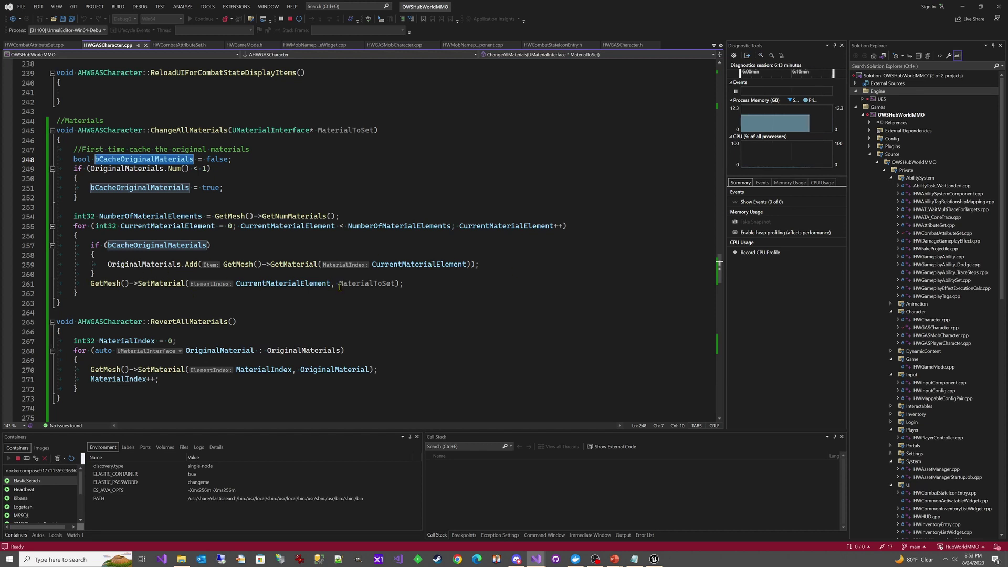
double_click(366, 286)
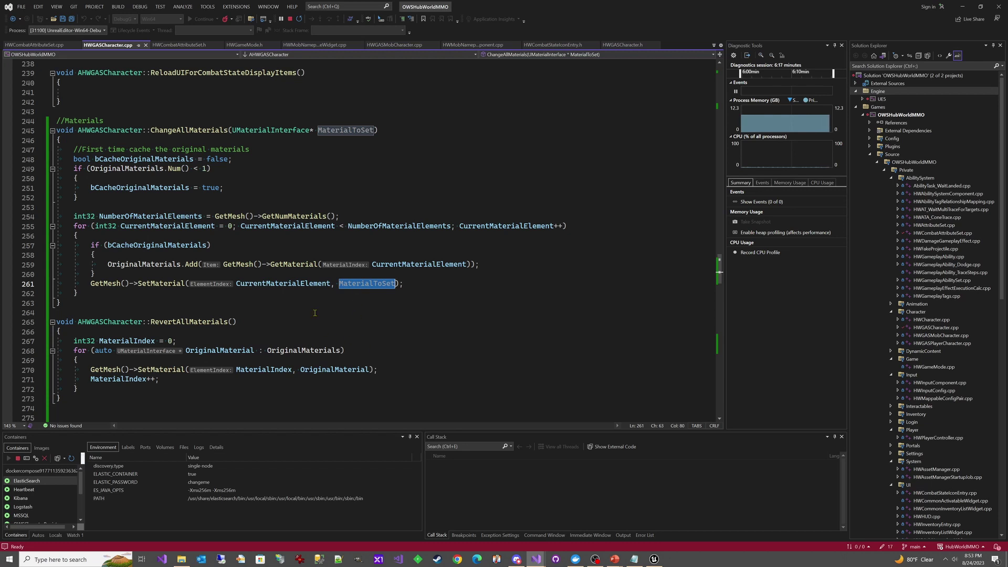
scroll(315, 314, "down", 3)
double_click(189, 235)
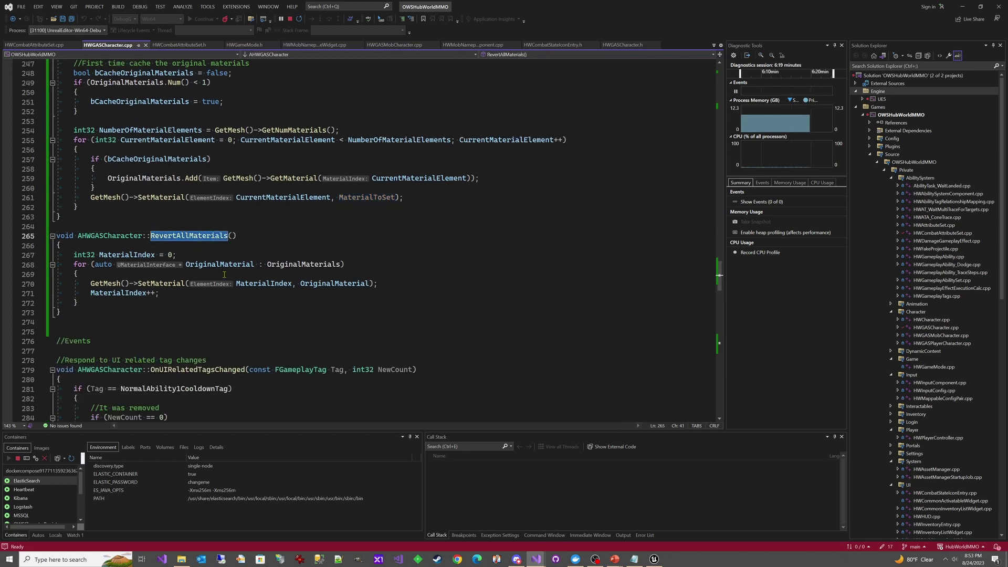
left_click(299, 263)
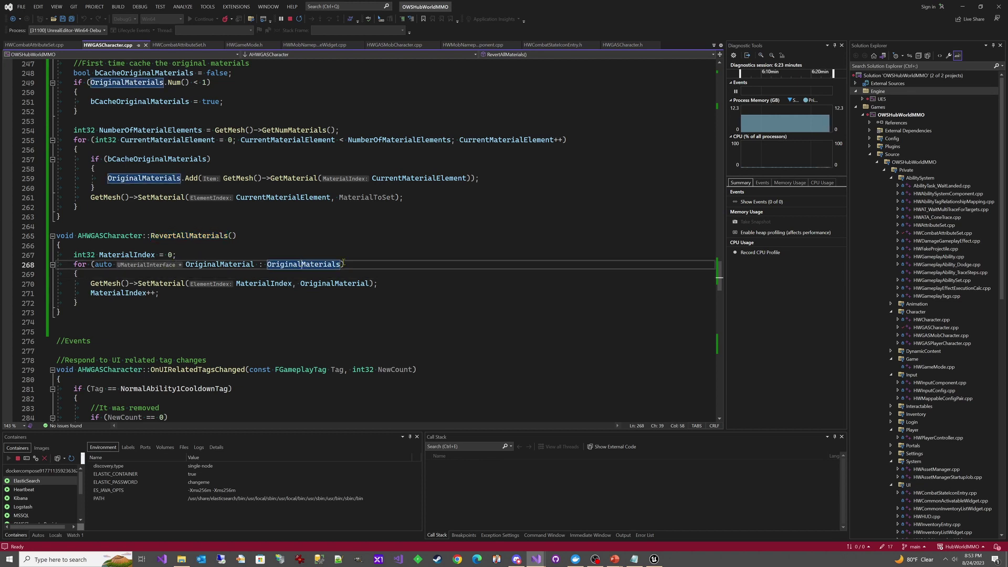
left_click(250, 284)
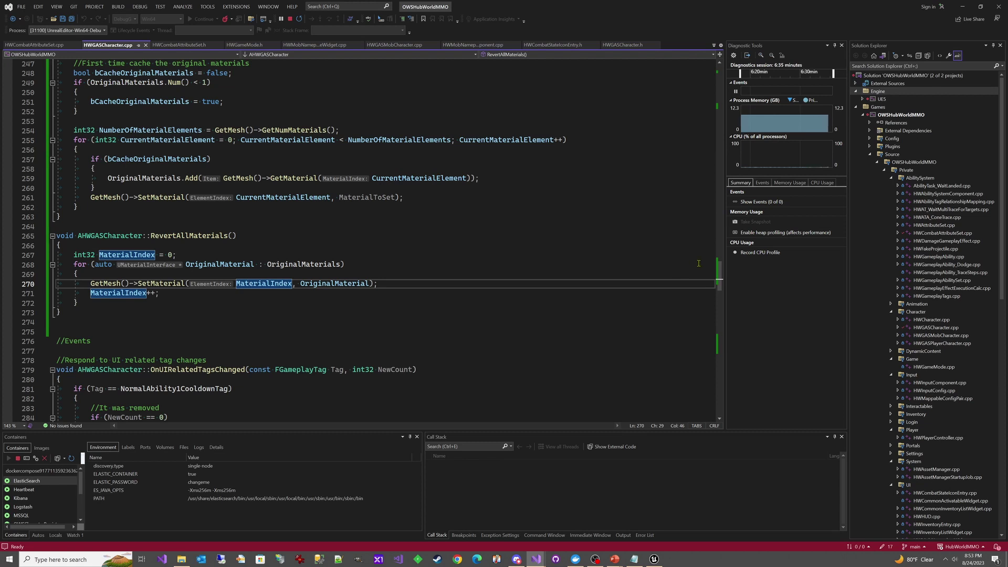
left_click_drag(720, 272, 721, 102)
scroll(514, 242, "up", 10)
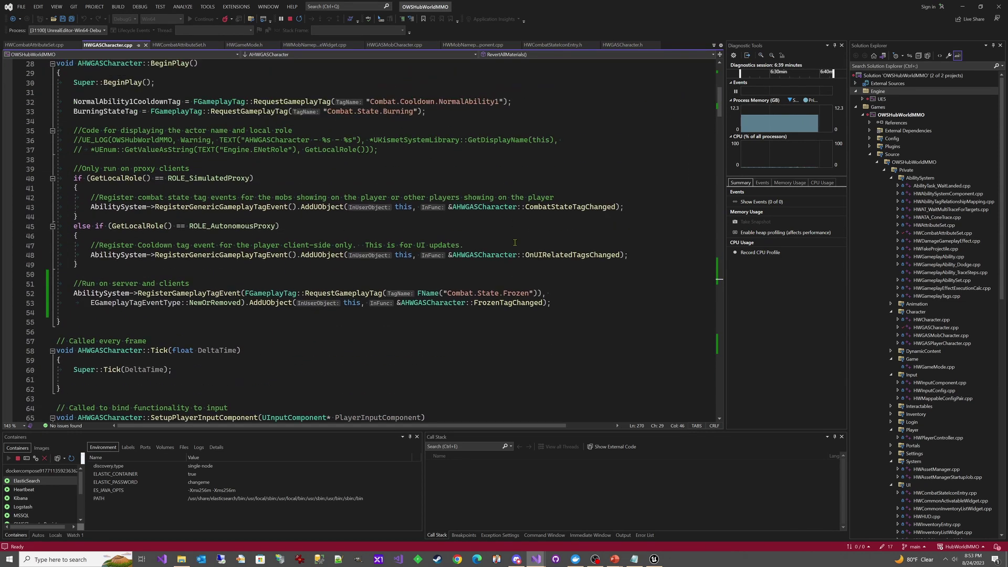
scroll(524, 338, "up", 1)
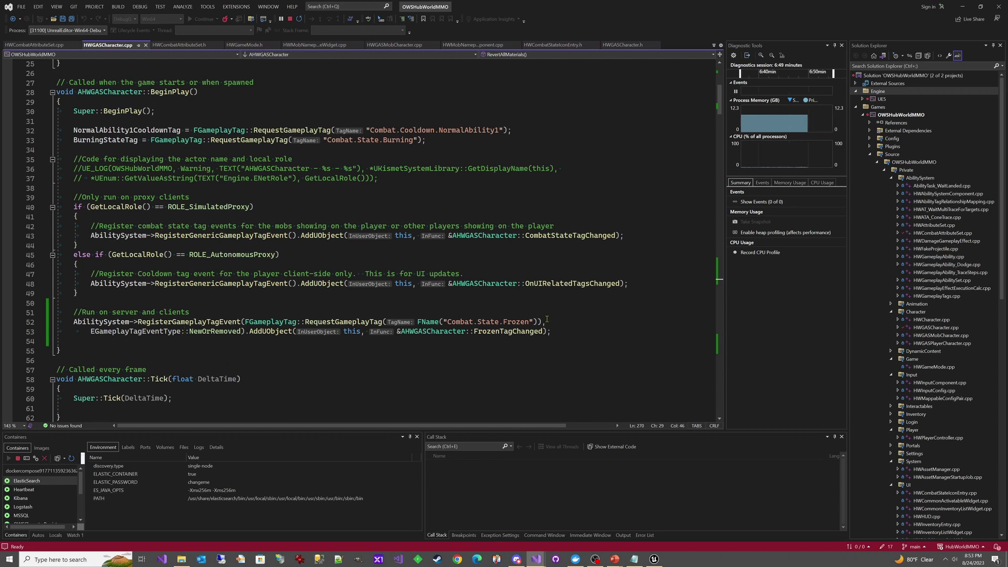
- Highlight the RegisterGameplayTagEvent call and the FrozenTagChanged handler name in BeginPlay
double_click(189, 322)
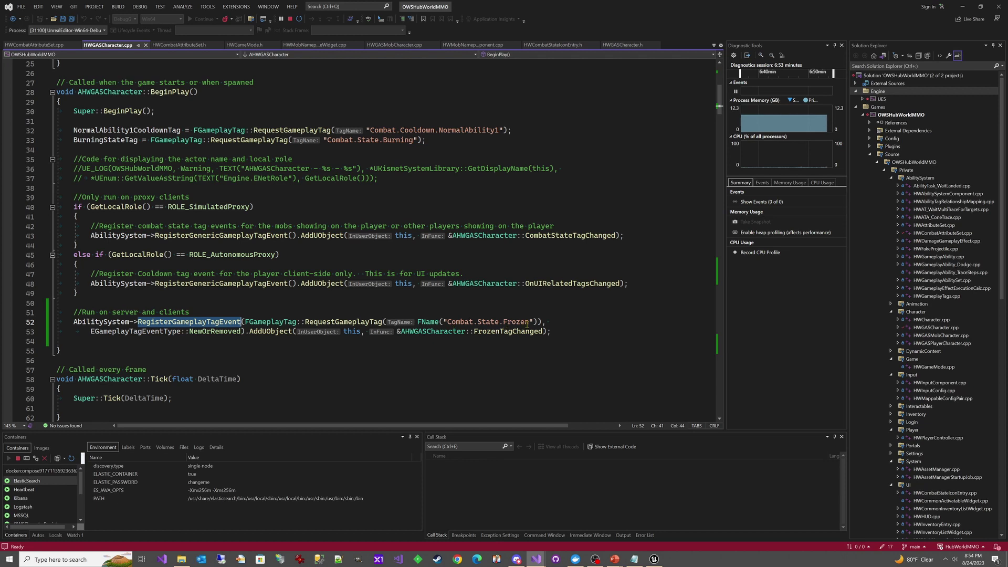
double_click(507, 331)
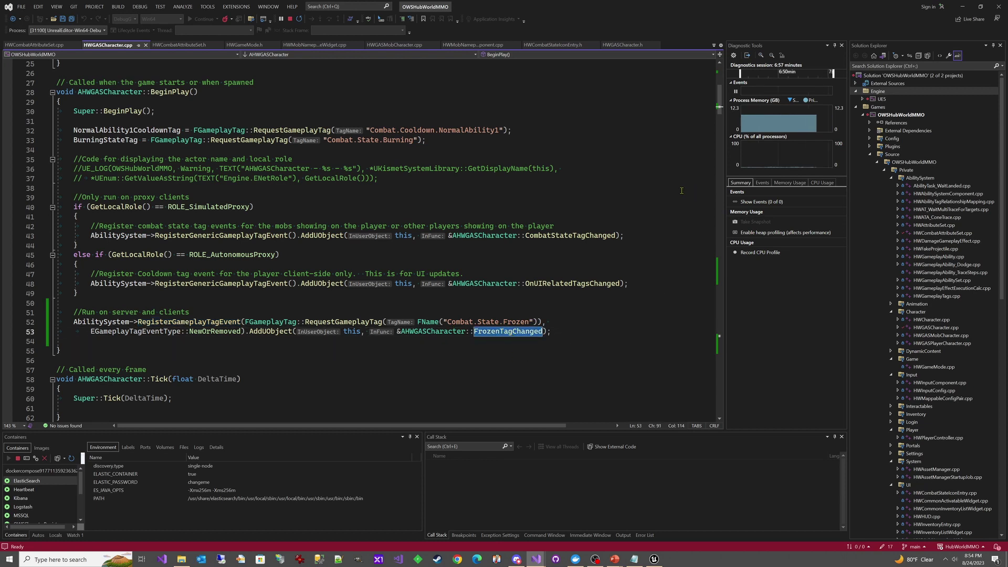
- Search the file for FrozenTagChanged and jump to its definition
key("ctrl+f")
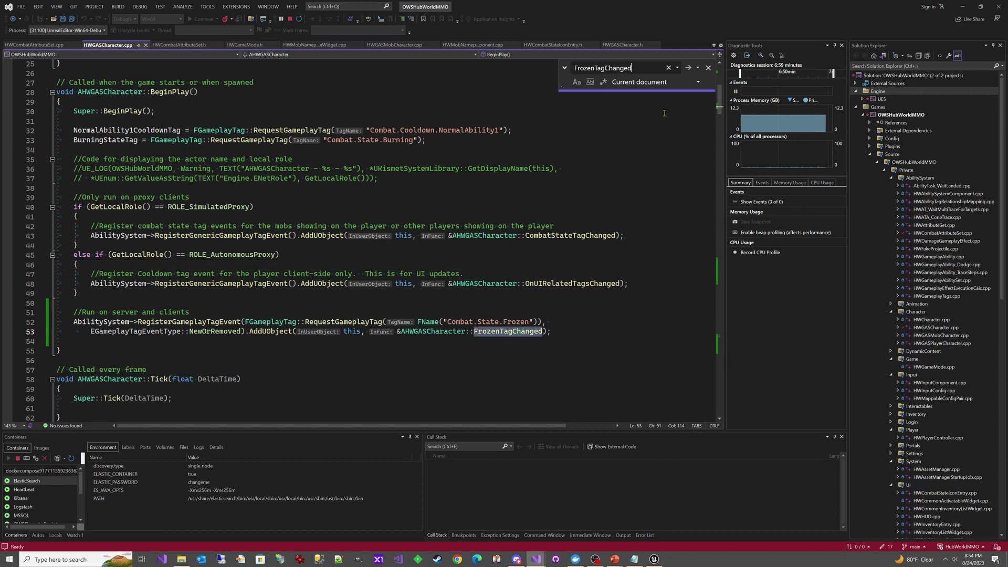
left_click(690, 70)
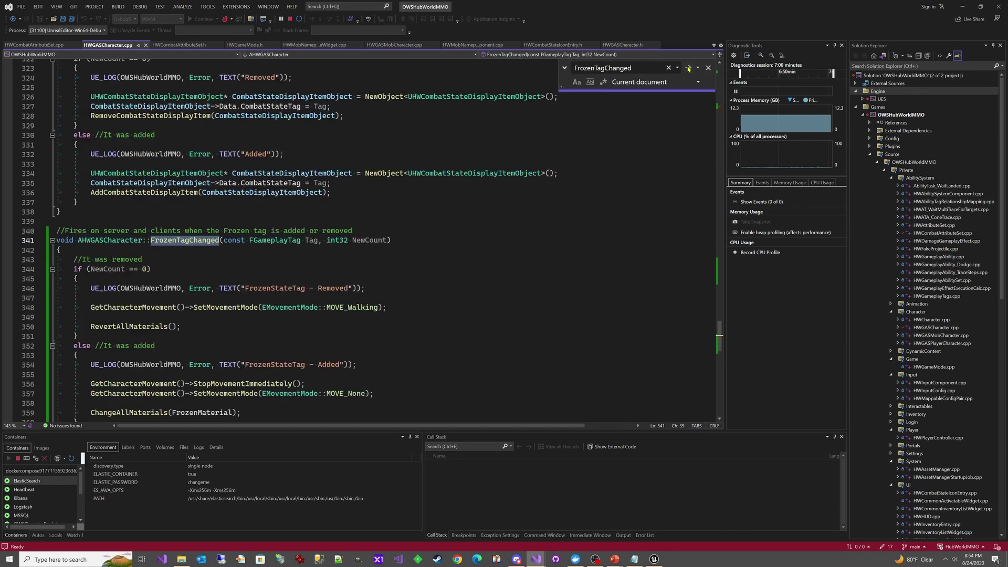
left_click(262, 279)
scroll(263, 281, "down", 3)
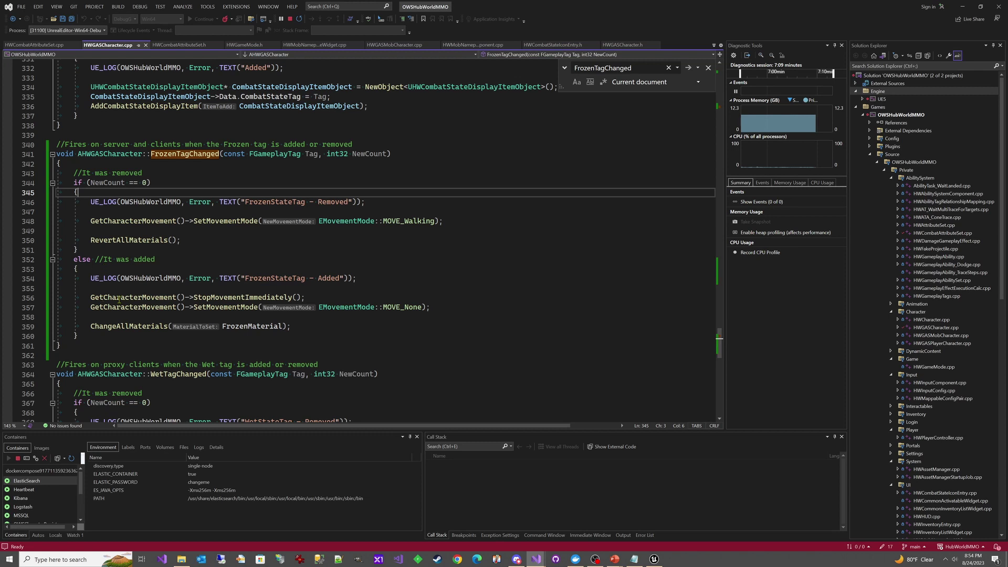
- Highlight the StopMovementImmediately call and the MOVE_None movement mode in the handler
left_click(175, 297)
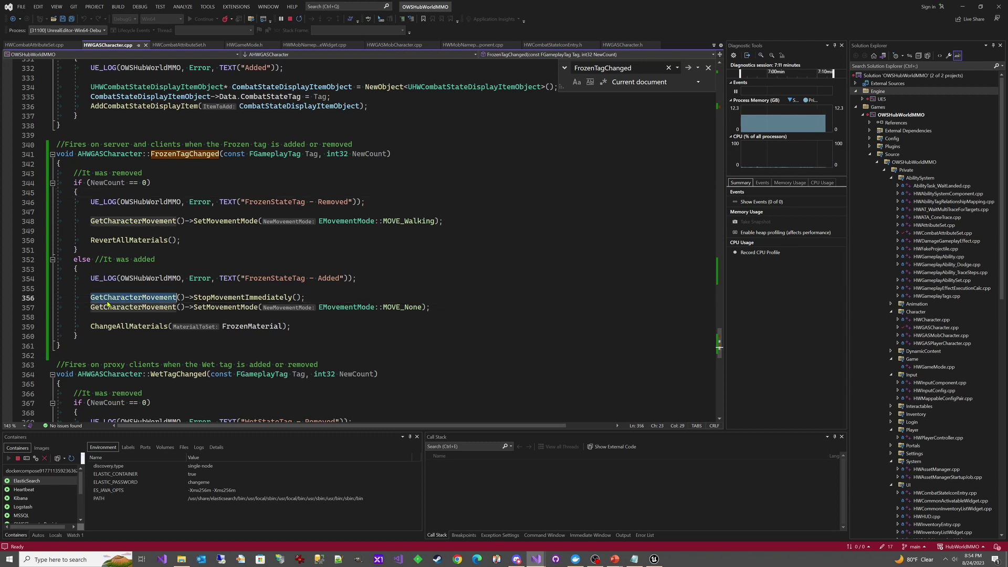
double_click(224, 297)
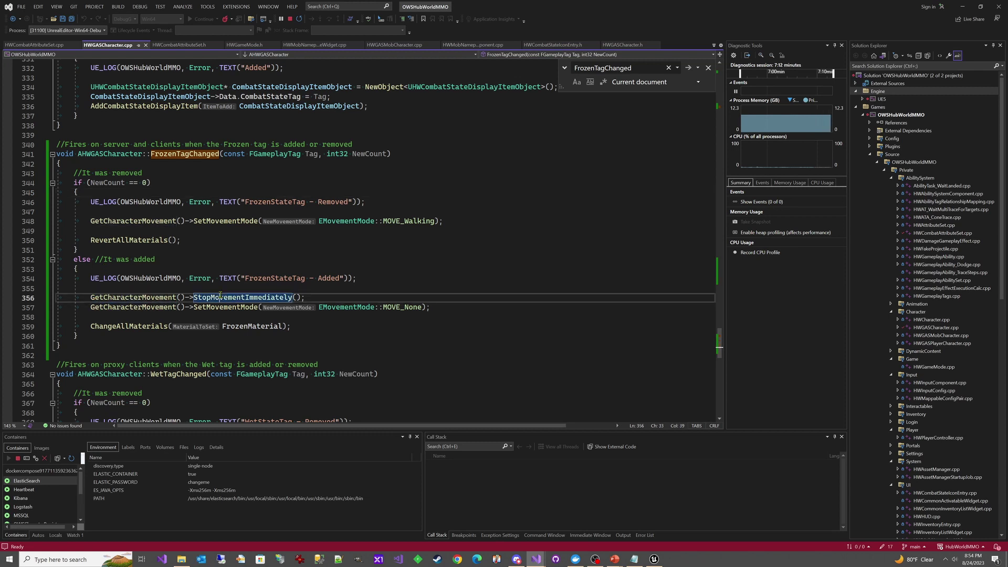
left_click(312, 298)
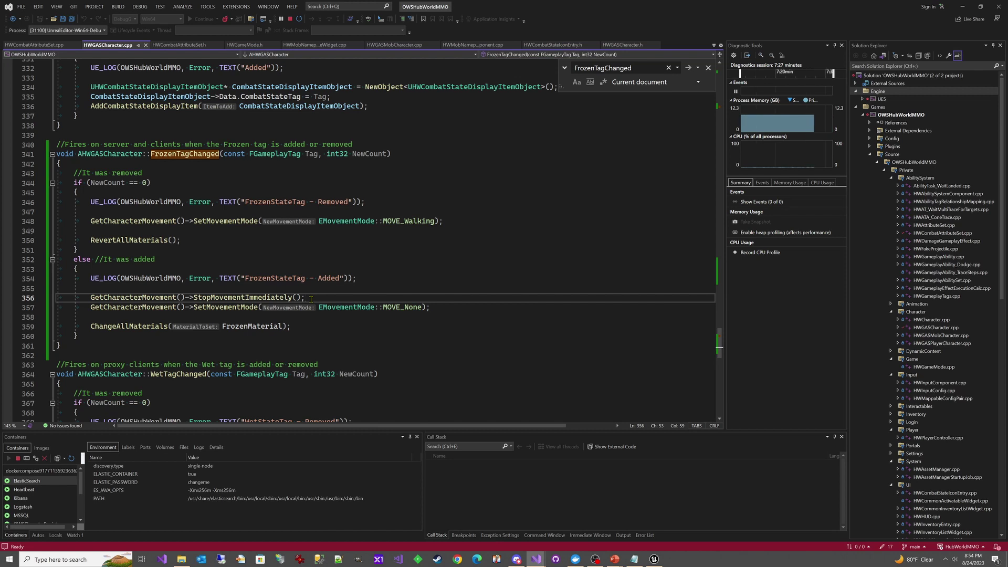
double_click(396, 308)
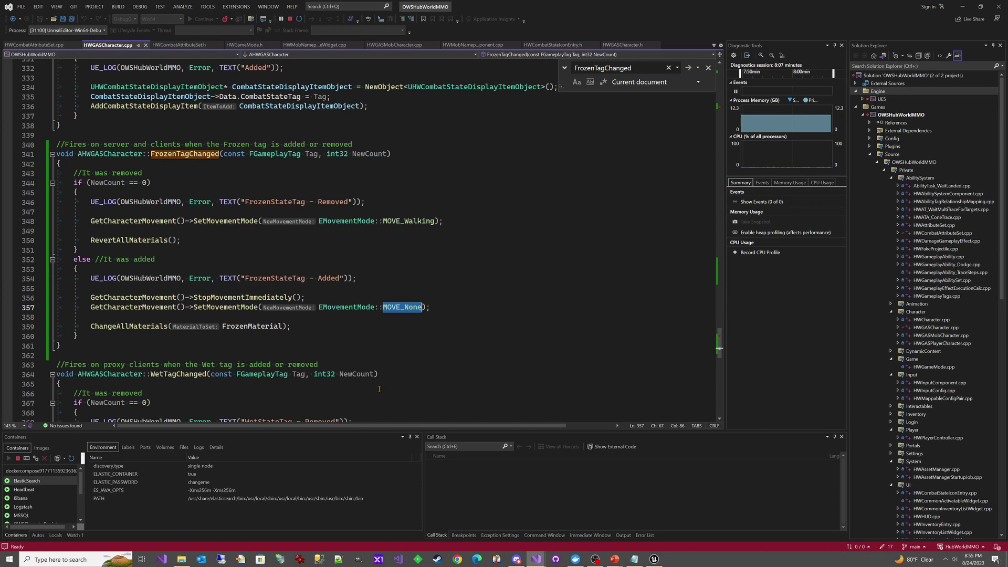
left_click(154, 326)
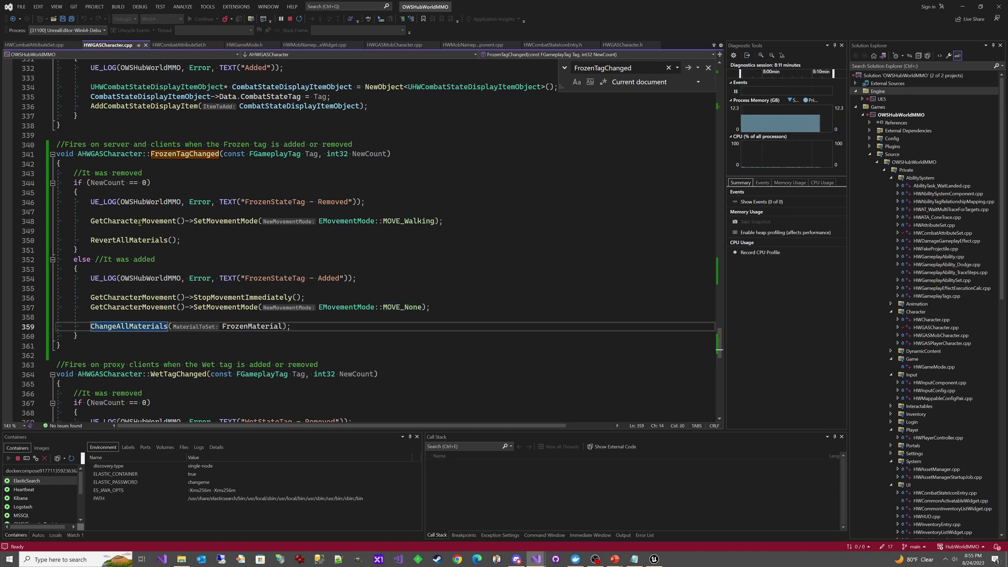
double_click(223, 221)
double_click(411, 220)
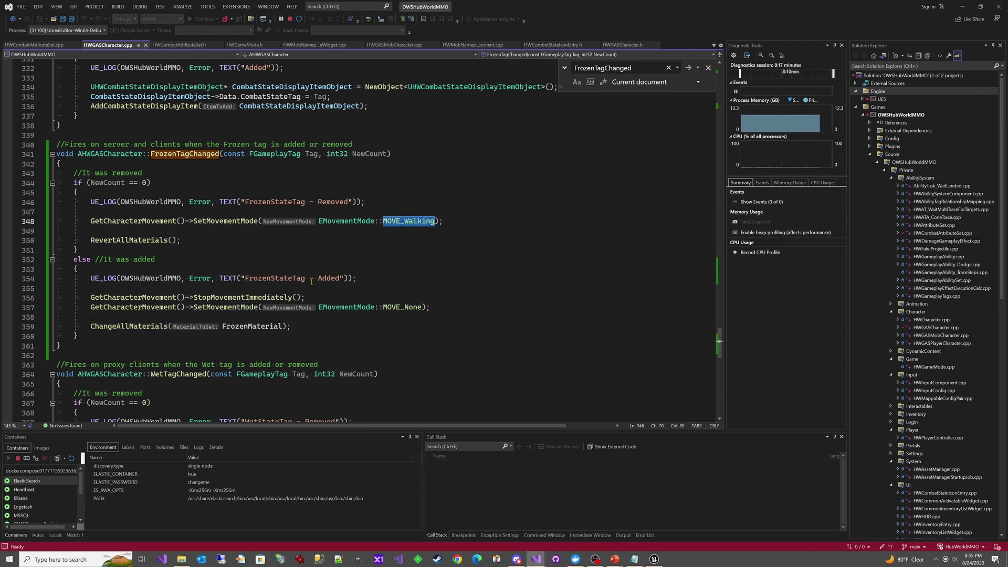
double_click(131, 240)
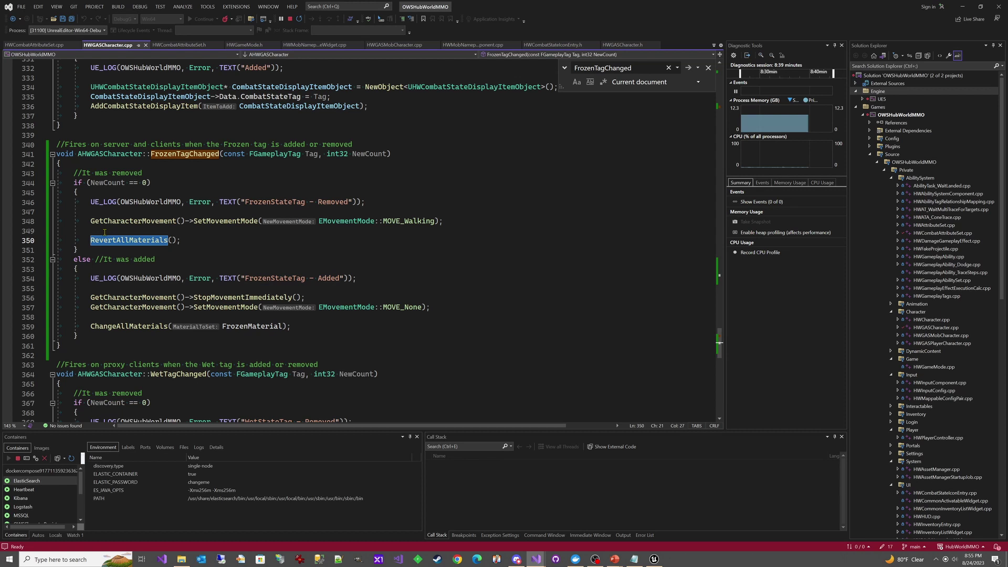
left_click(170, 259)
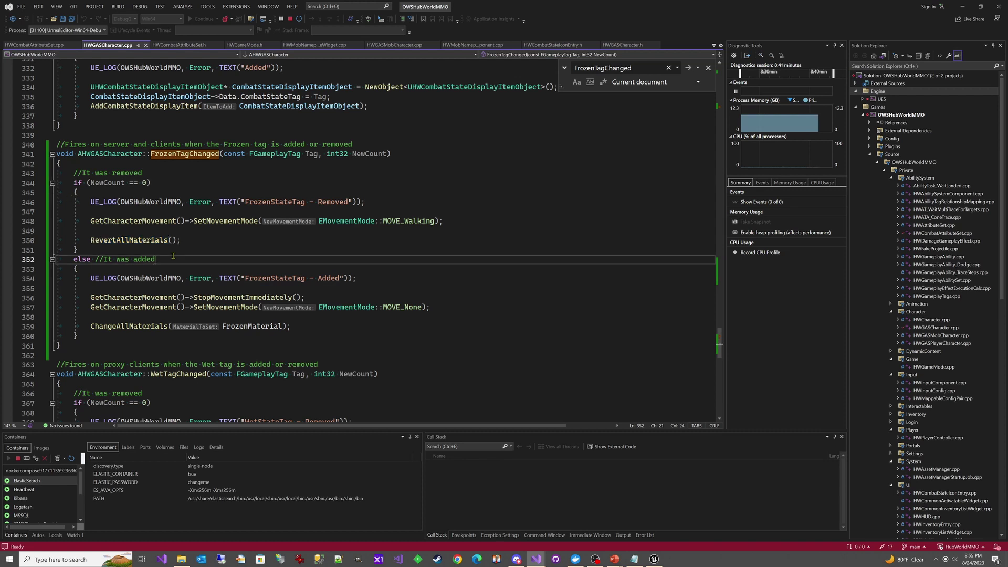
left_click(166, 250)
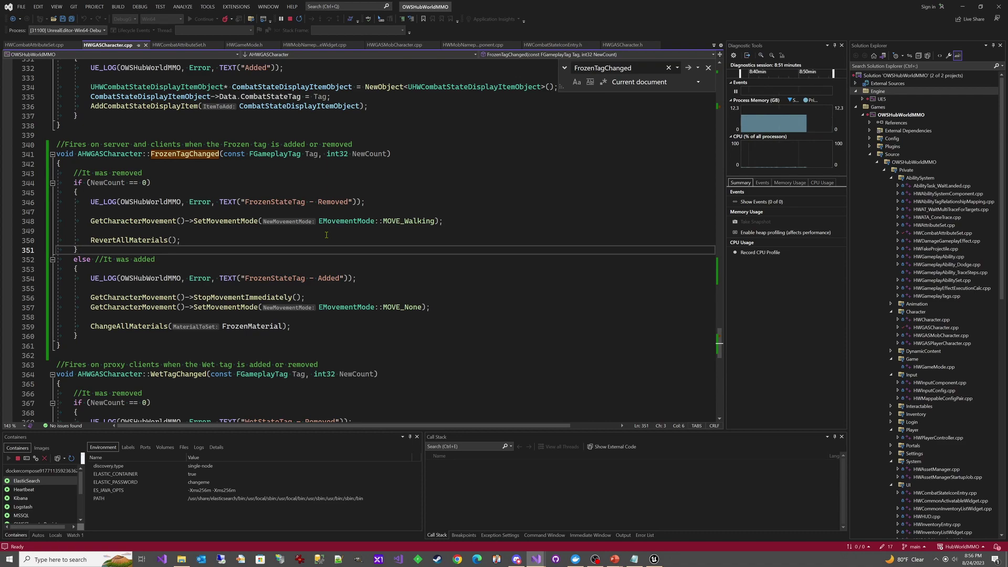
- Switch to Unreal Editor and open ABP_Minion from the Content Browser
key("alt+Tab")
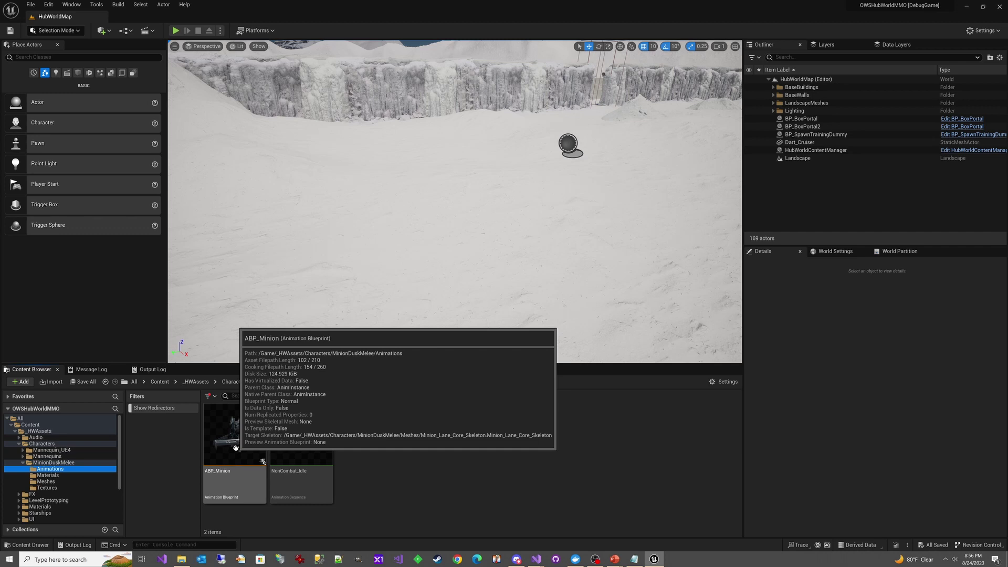
left_click(231, 437)
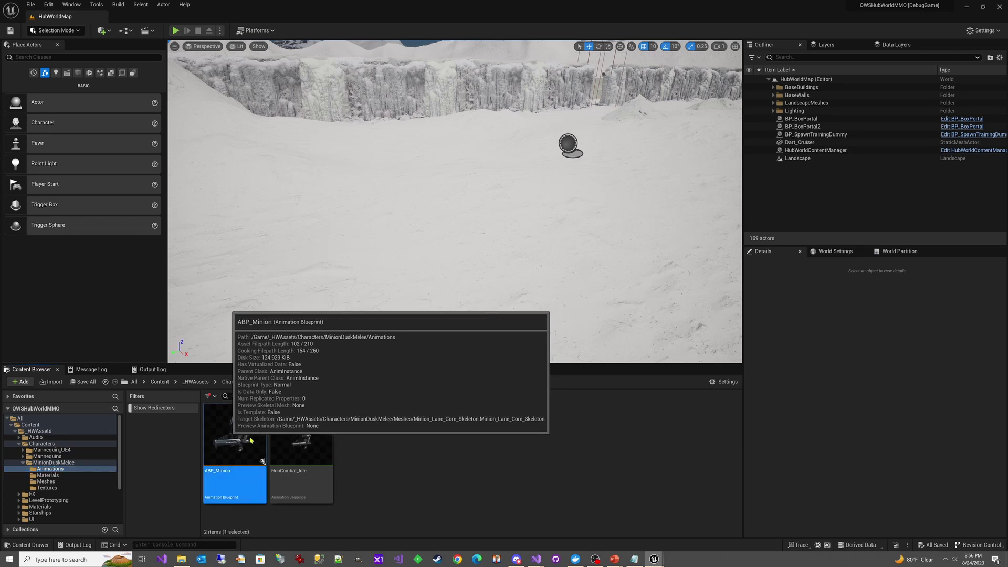
double_click(250, 439)
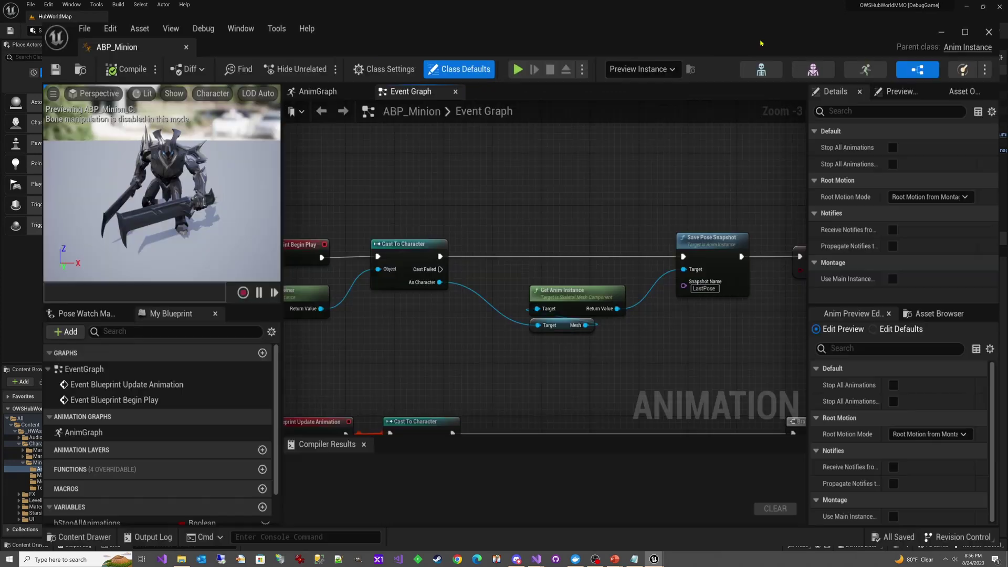
double_click(472, 51)
scroll(489, 221, "up", 1)
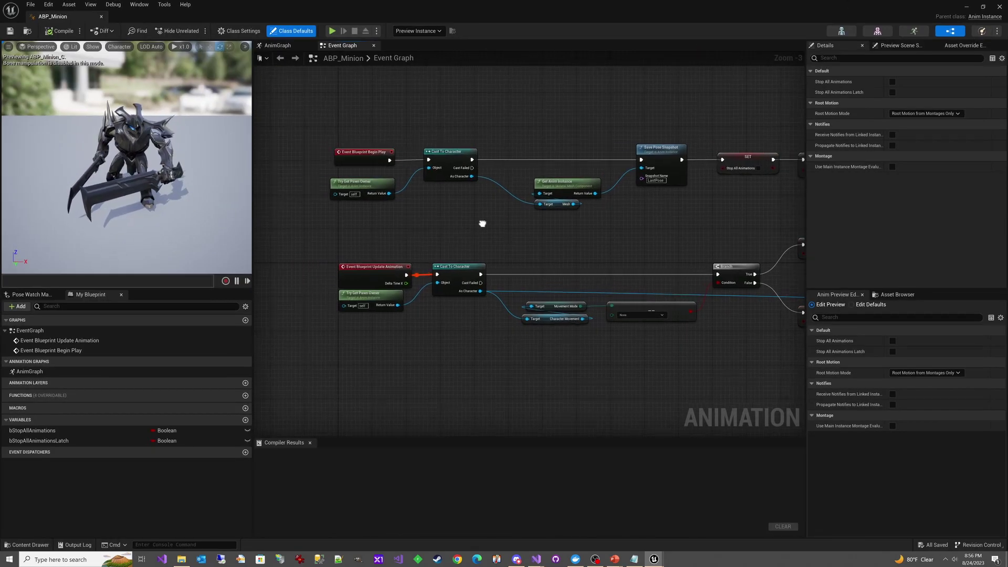
scroll(425, 237, "up", 1)
scroll(442, 252, "up", 1)
scroll(451, 254, "up", 1)
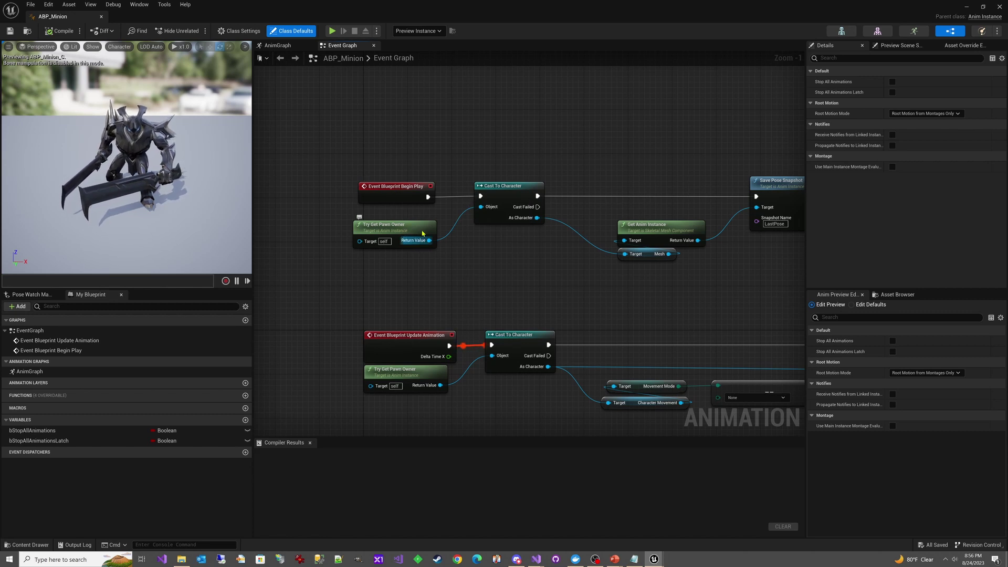
right_click_drag(580, 283, 394, 284)
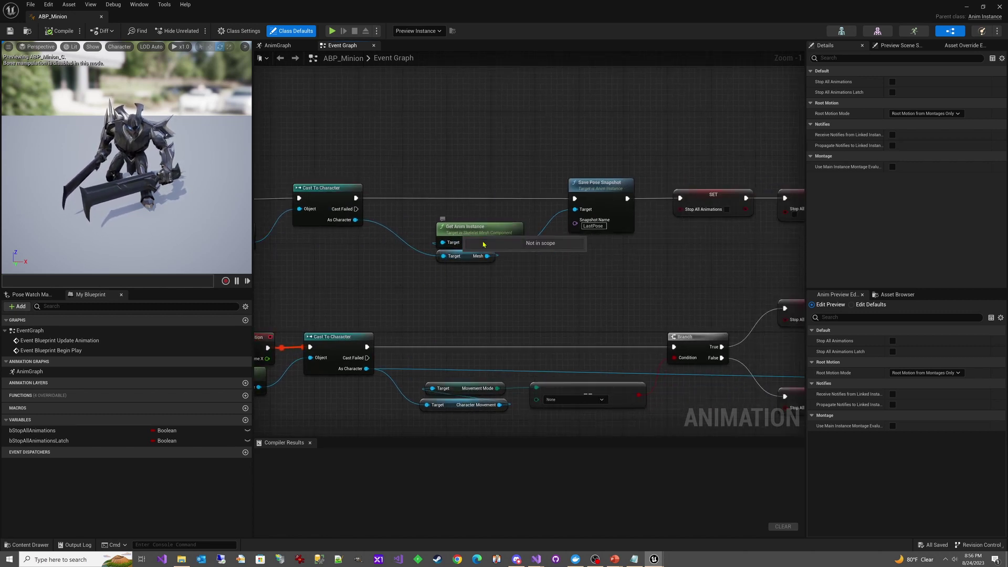
left_click(614, 196)
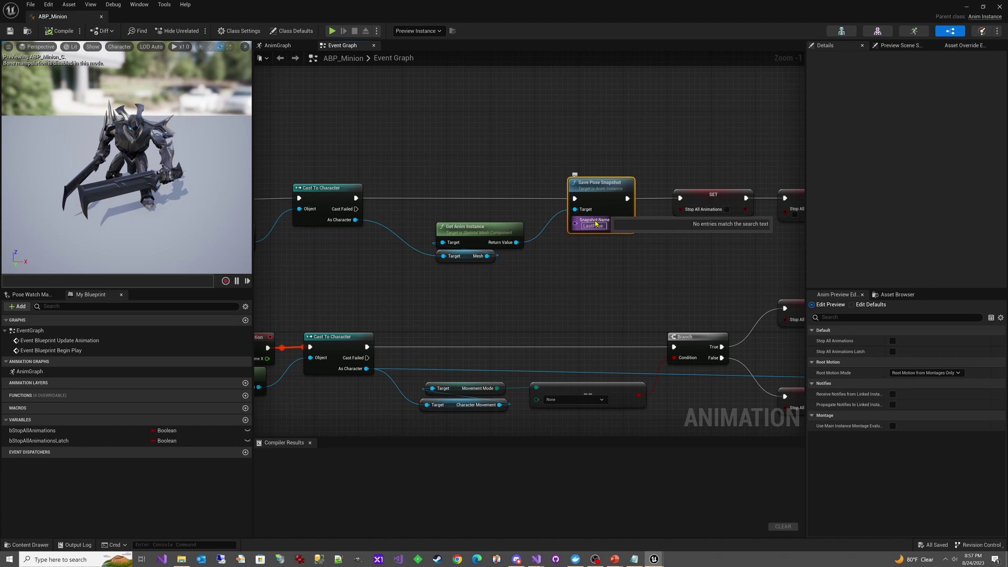
right_click_drag(542, 254, 613, 251)
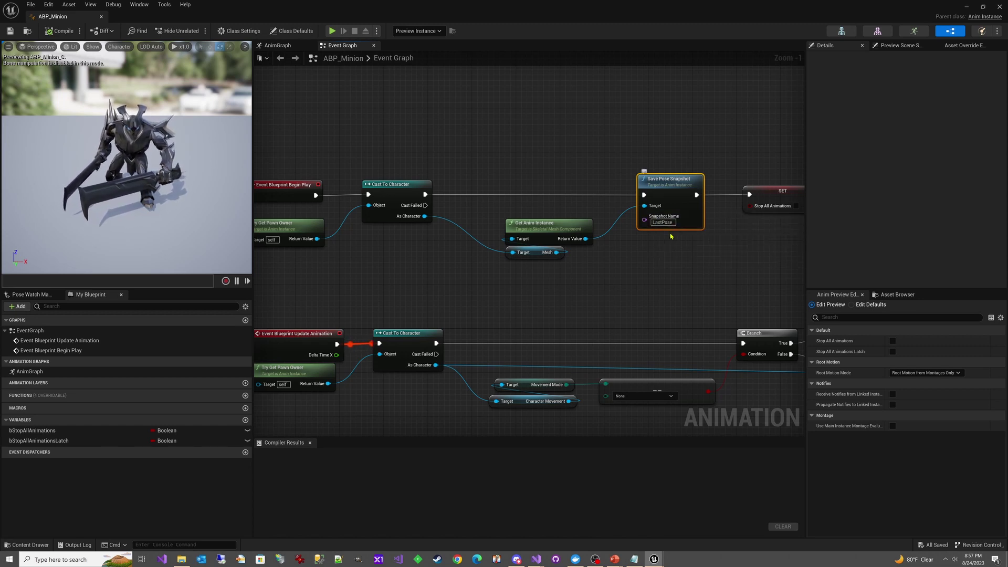
right_click_drag(733, 259, 555, 213)
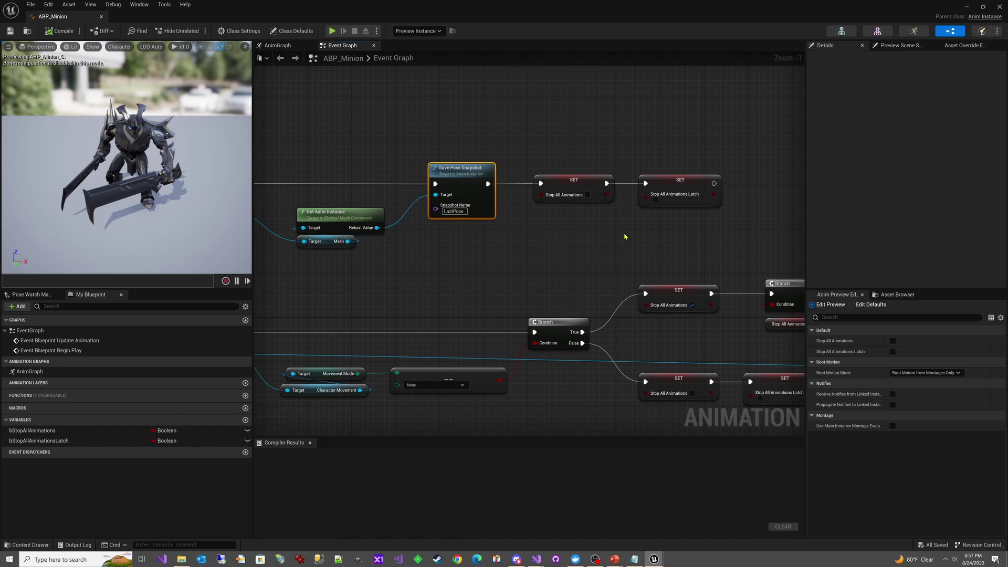
mouse_move(538, 258)
right_mouse_down()
mouse_move(378, 284)
mouse_move(409, 256)
mouse_move(438, 150)
mouse_move(410, 190)
mouse_move(473, 253)
mouse_move(379, 284)
mouse_move(409, 295)
right_mouse_up()
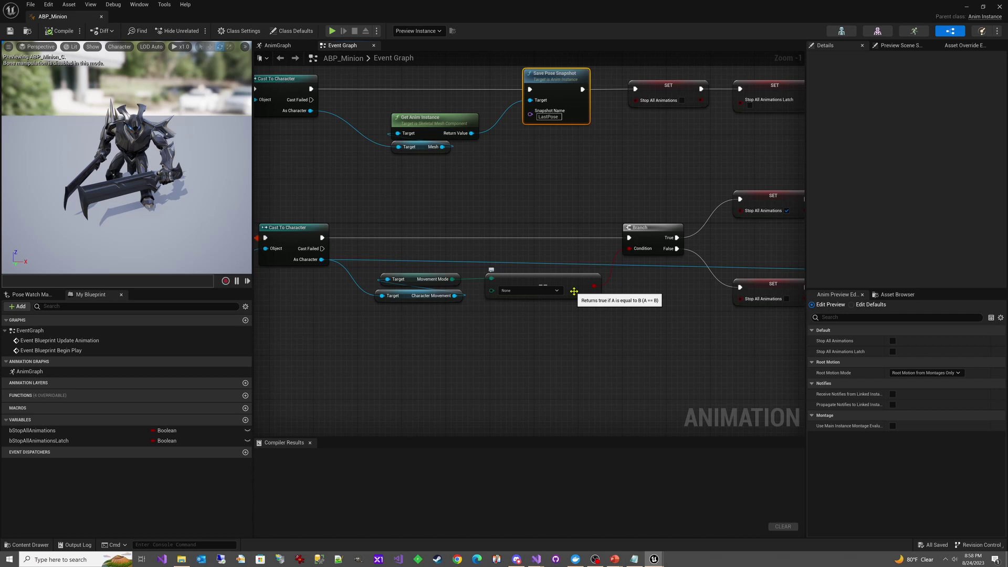
right_click_drag(587, 294, 493, 288)
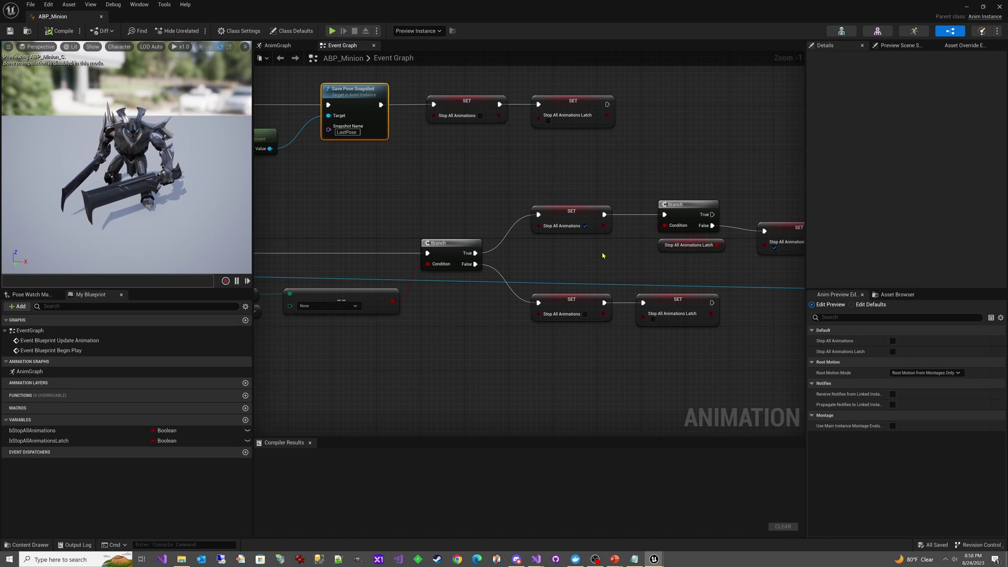
right_click_drag(603, 255, 493, 264)
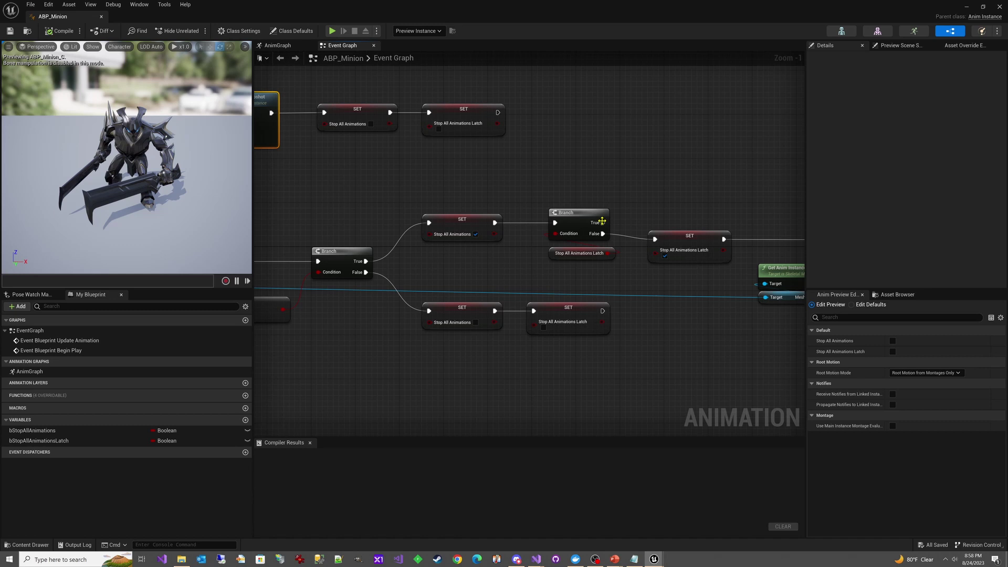
right_click_drag(788, 311, 591, 287)
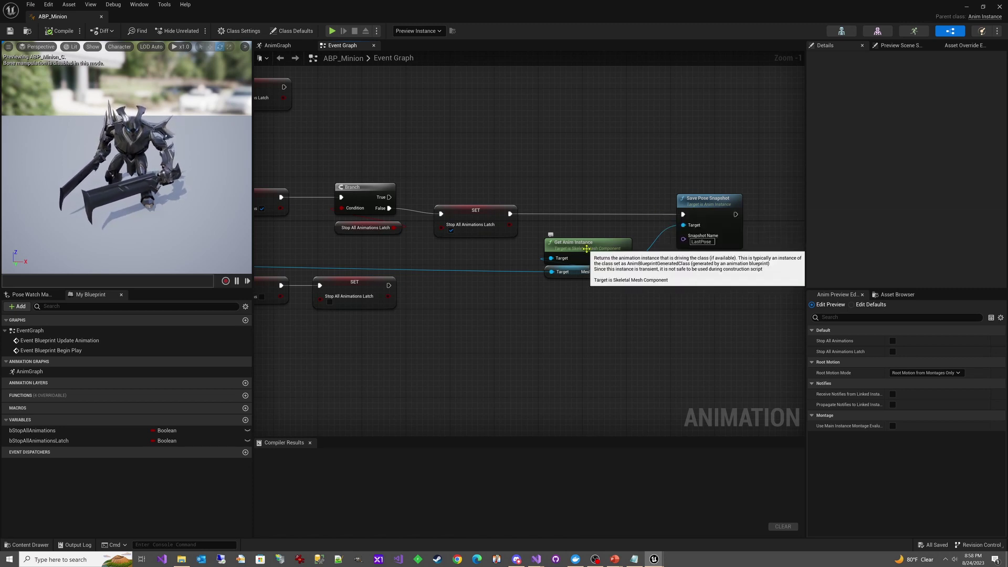
left_click(712, 210)
left_click(699, 241)
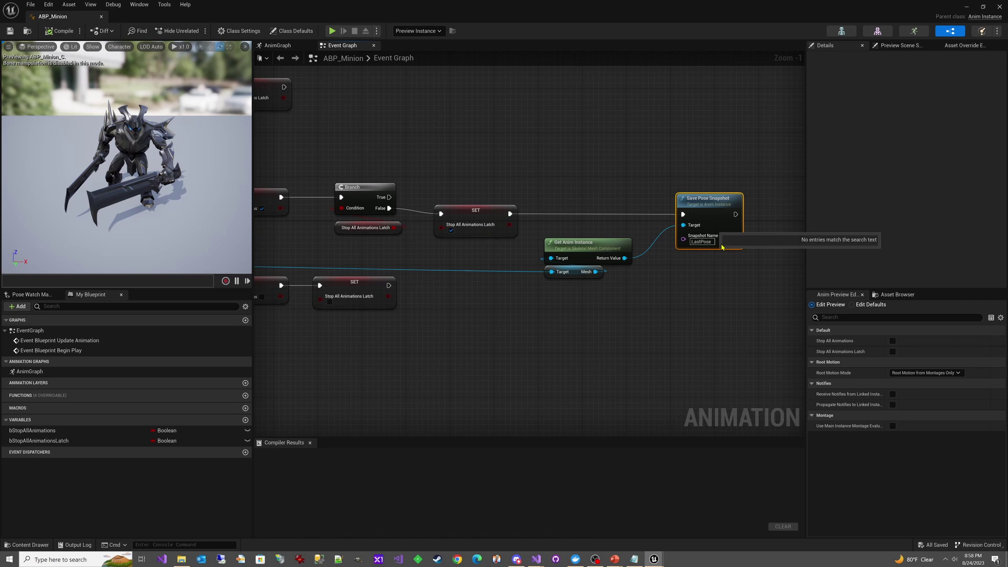
left_click(707, 257)
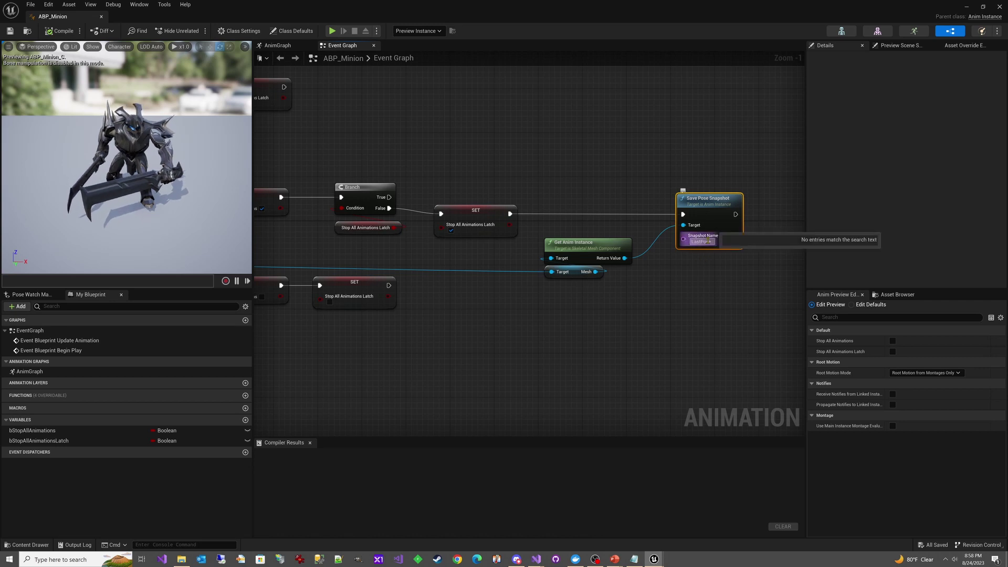
left_click(552, 332)
mouse_move(486, 315)
right_mouse_down()
mouse_move(532, 307)
mouse_move(544, 339)
right_mouse_up()
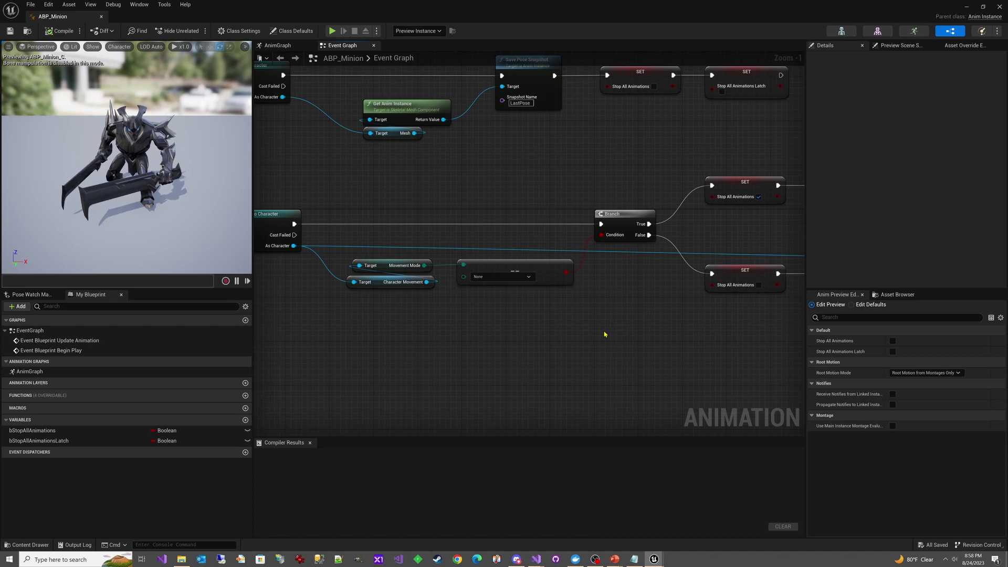
right_click_drag(605, 334, 445, 325)
left_click(347, 269)
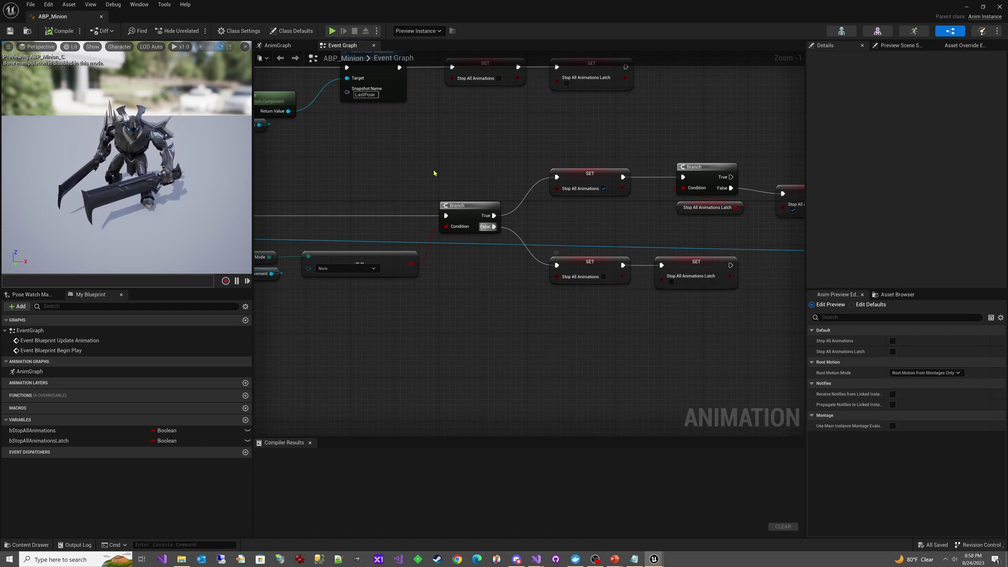
- In the AnimGraph, select Stop All Animations and Pose Snapshot, and watch Active Value
left_click(277, 45)
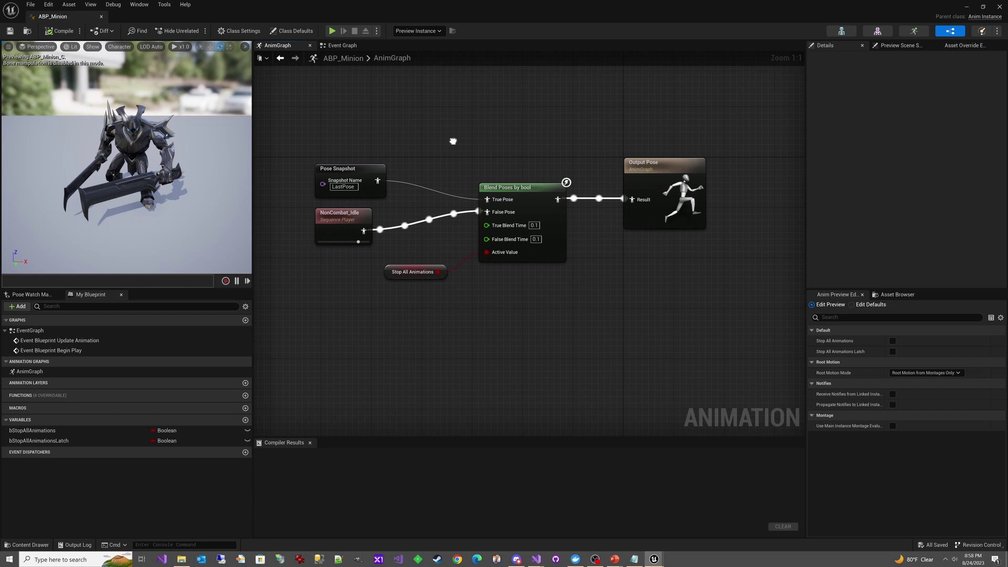
right_click_drag(453, 141, 524, 100)
mouse_move(484, 232)
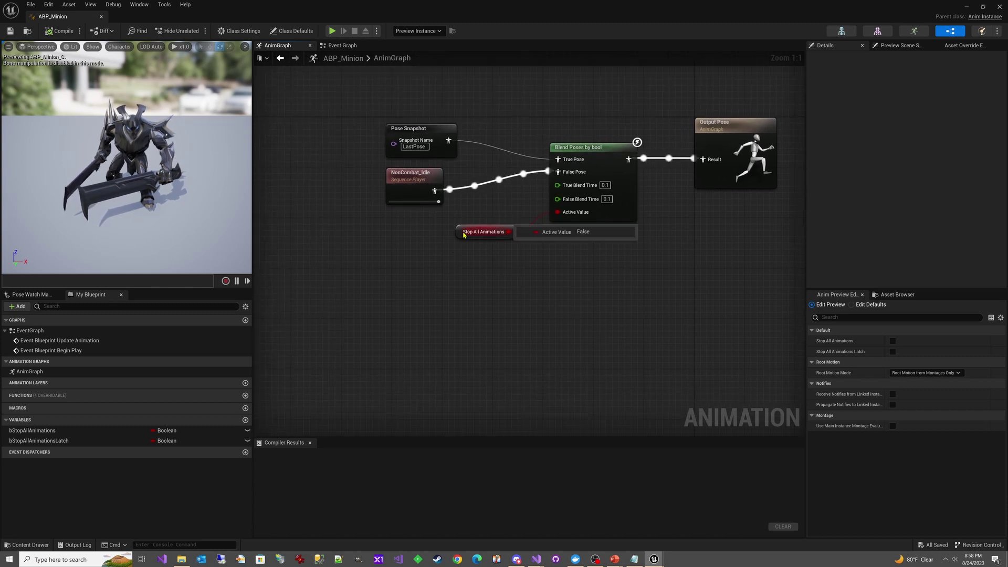
left_click(483, 232)
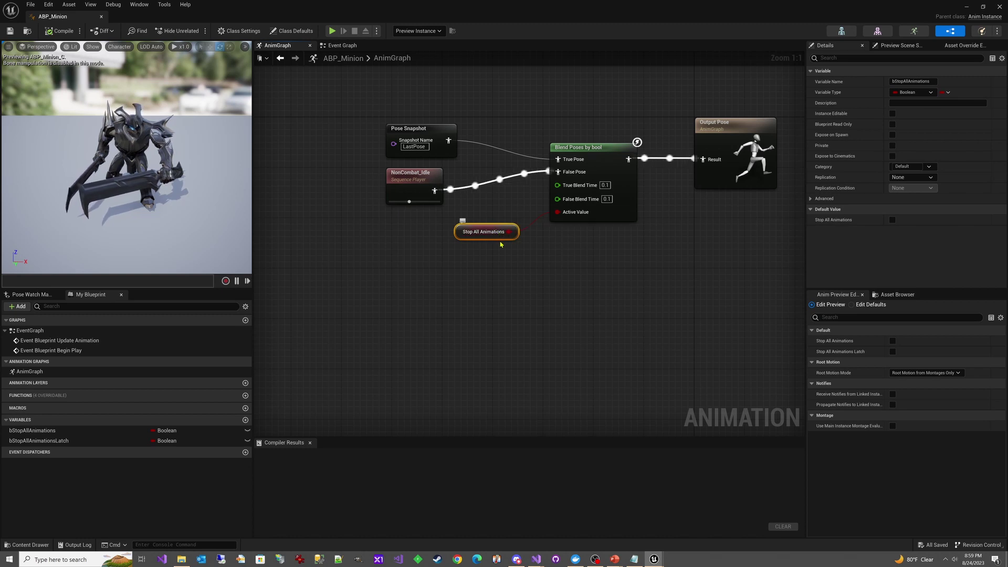
left_click(412, 129)
left_click(433, 146)
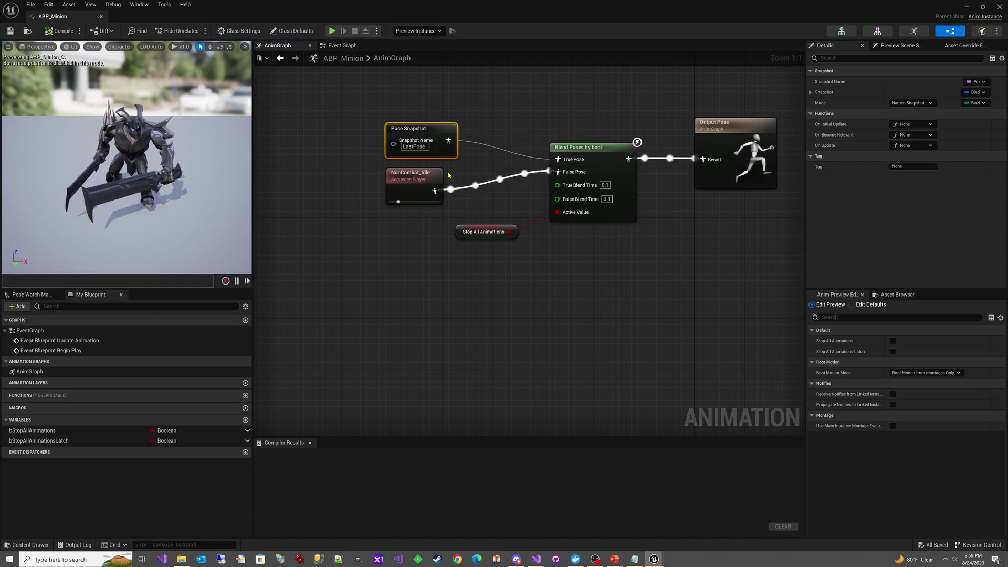
left_click(483, 233)
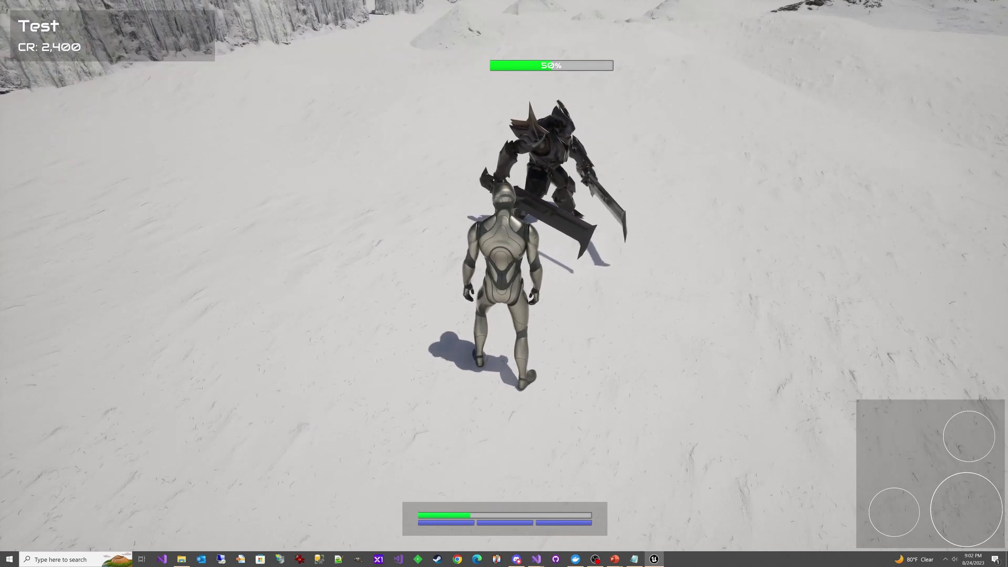
- Attack the minion, turn back toward it, and cast a spell at it
left_click(504, 283)
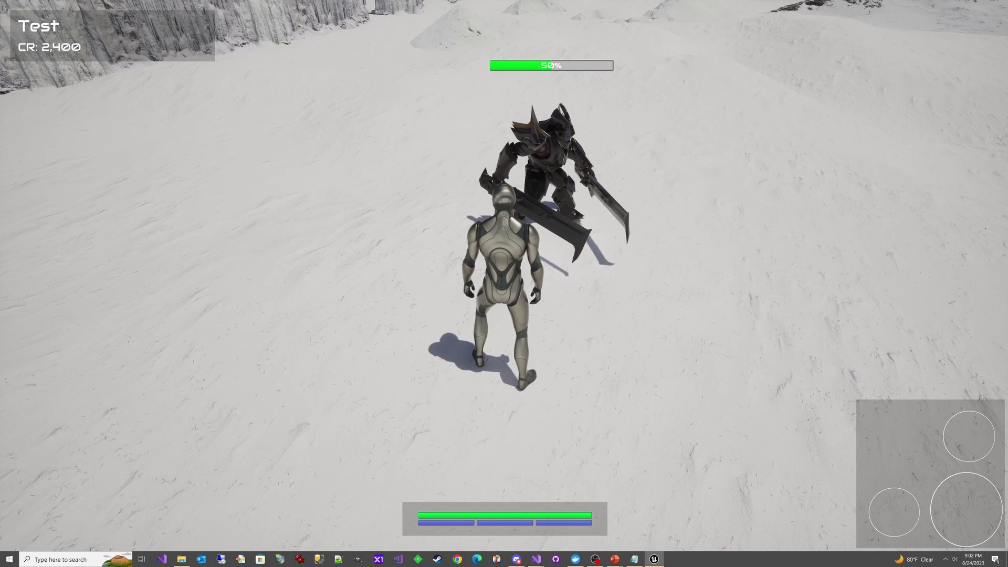
key("s")
key("w")
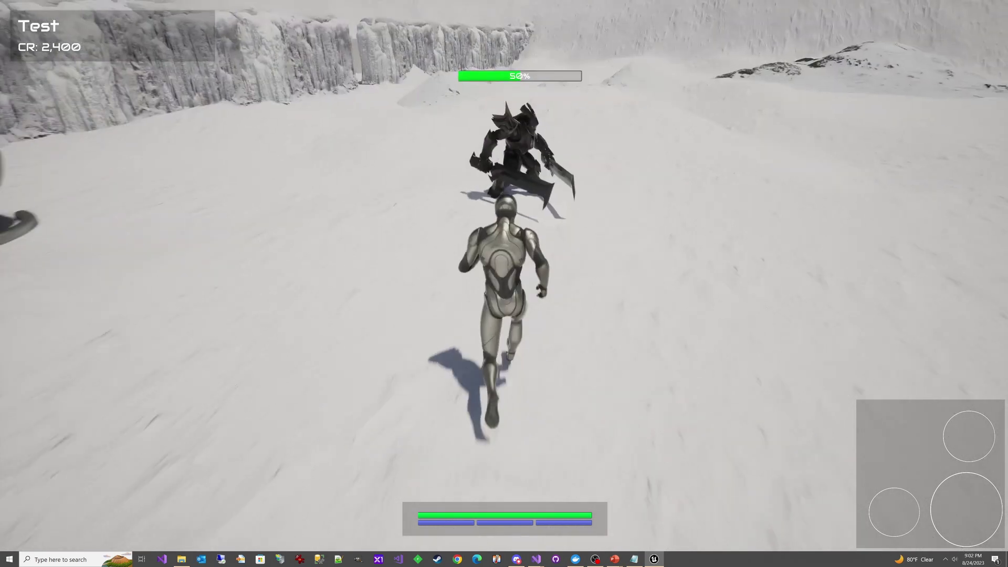
left_click(505, 283)
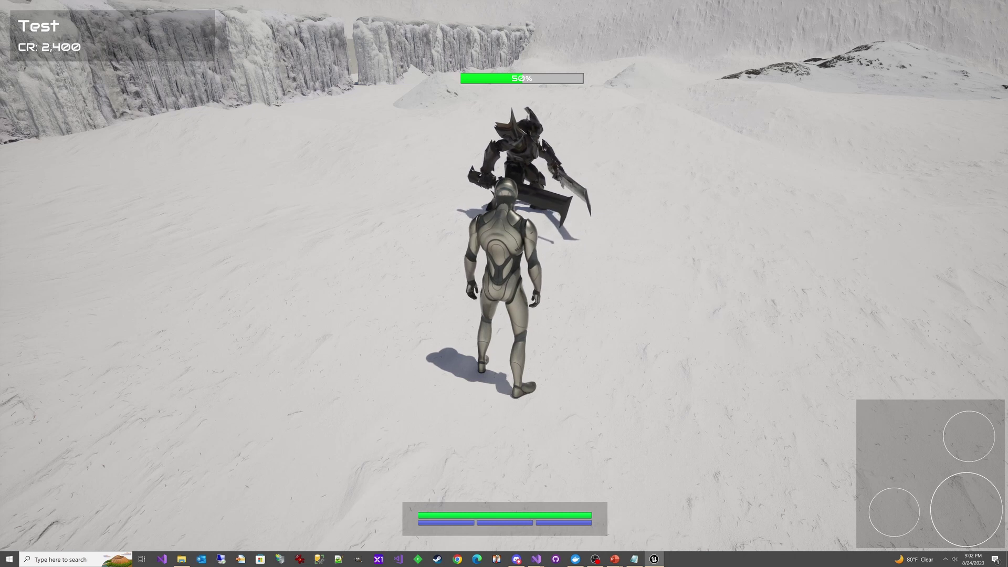
- Fire ability-1 projectiles and repeated spells at the minion, watching 132-damage hits freeze it
key("1")
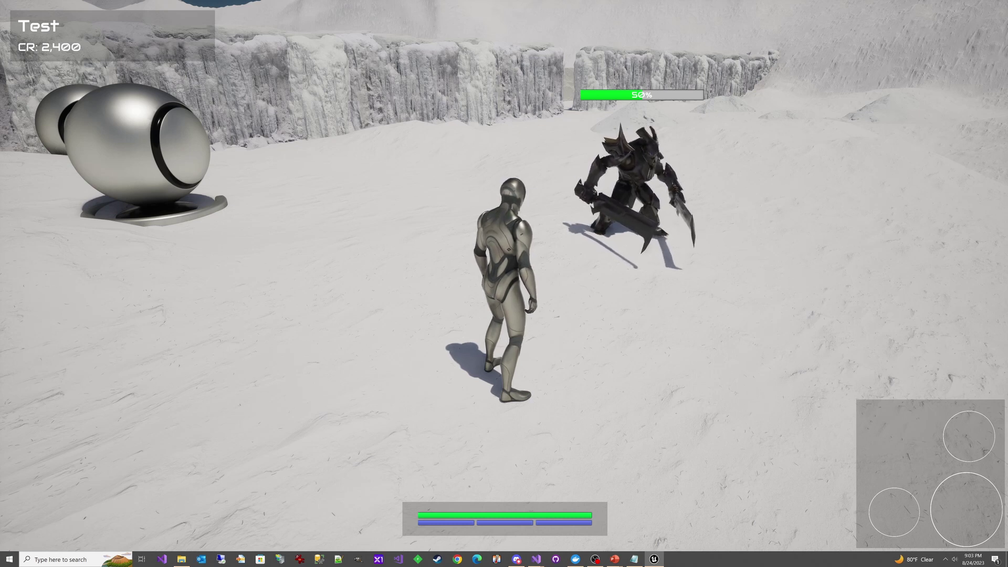
left_click(504, 284)
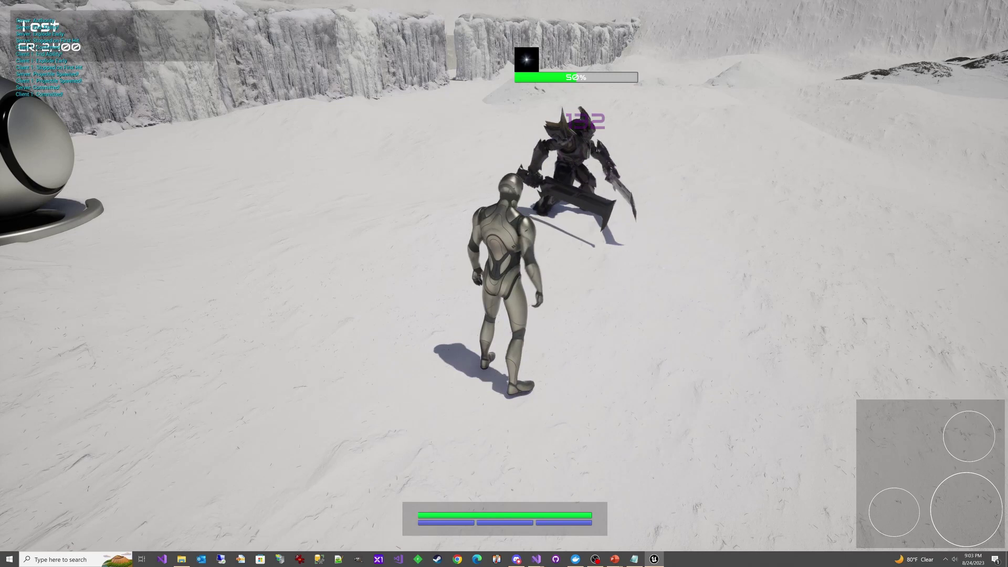
left_click_drag(505, 284, 504, 236)
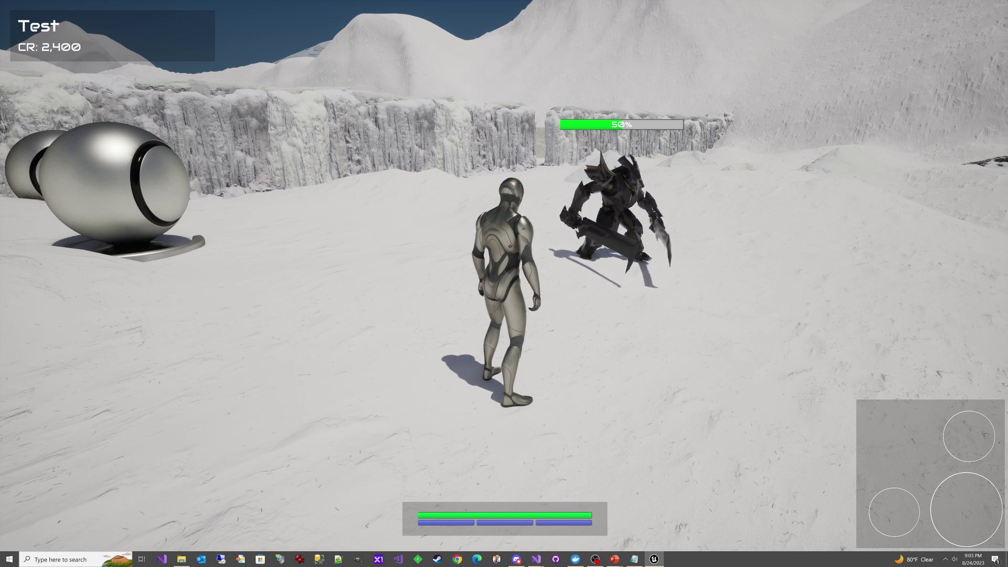
key("1")
key("1")
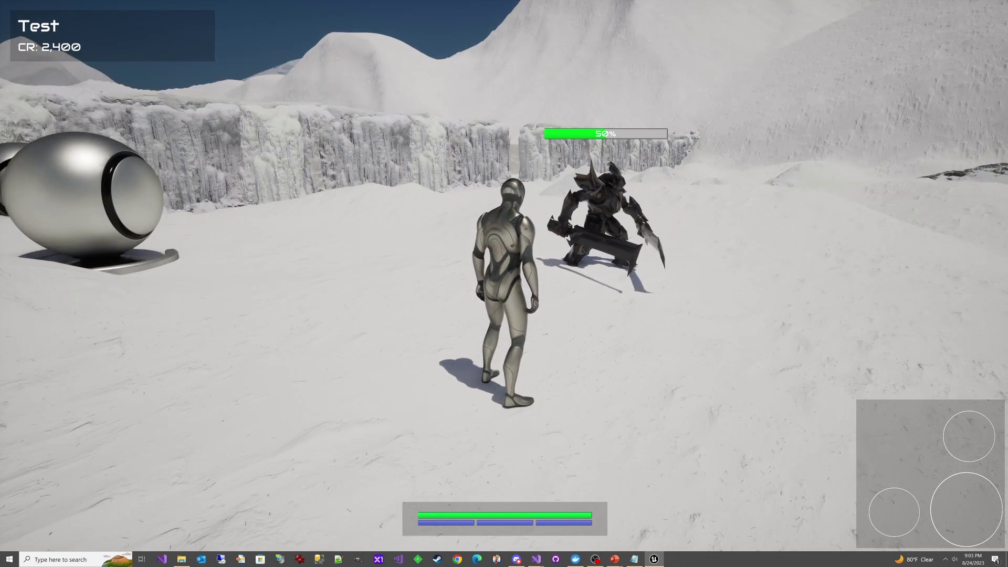
left_click(504, 284)
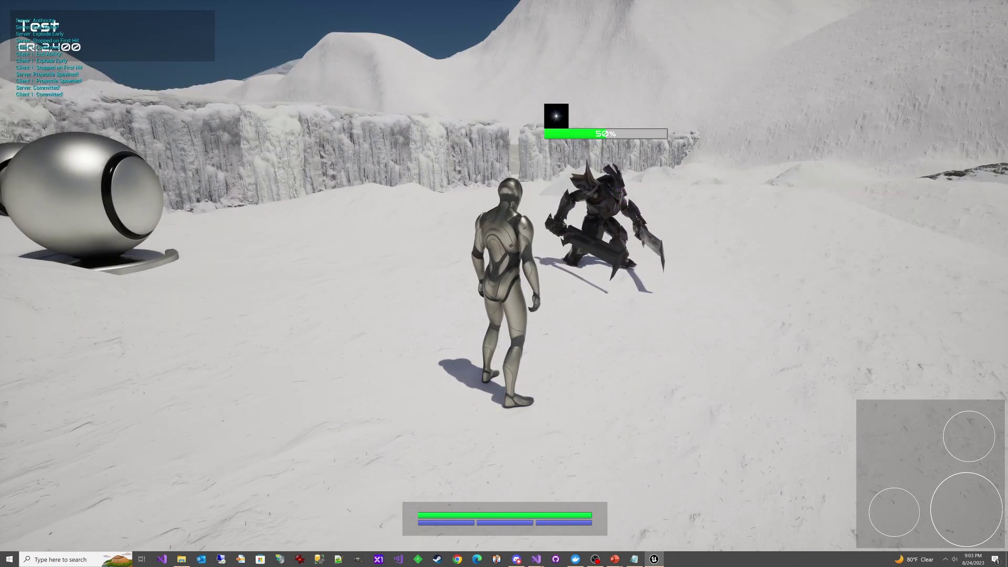
left_click(505, 283)
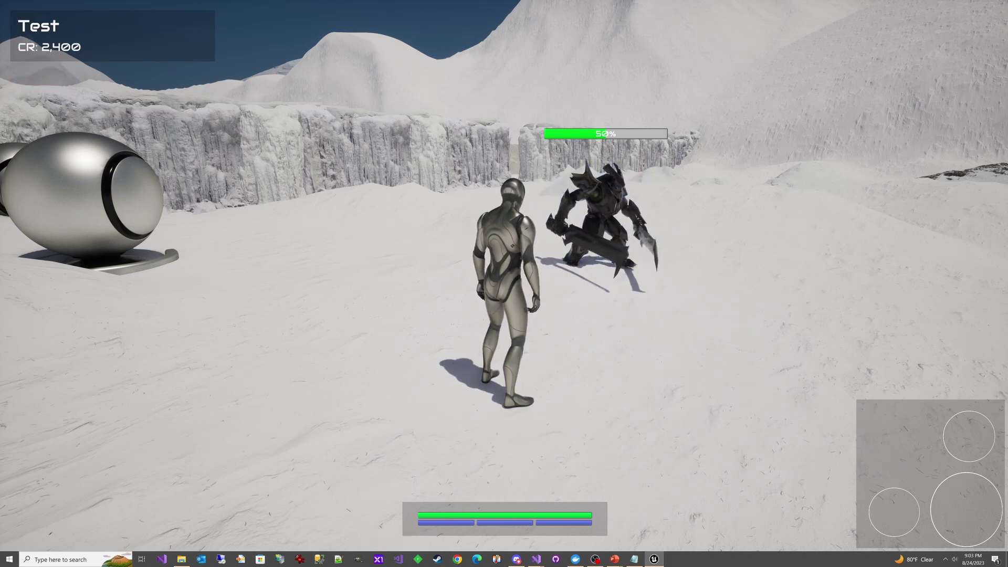
left_click(504, 284)
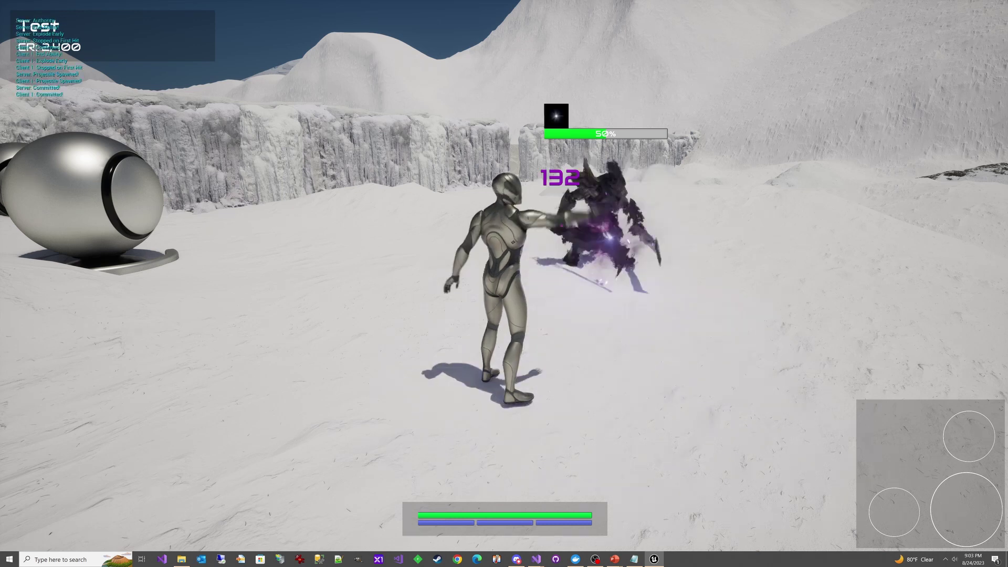
left_click(504, 283)
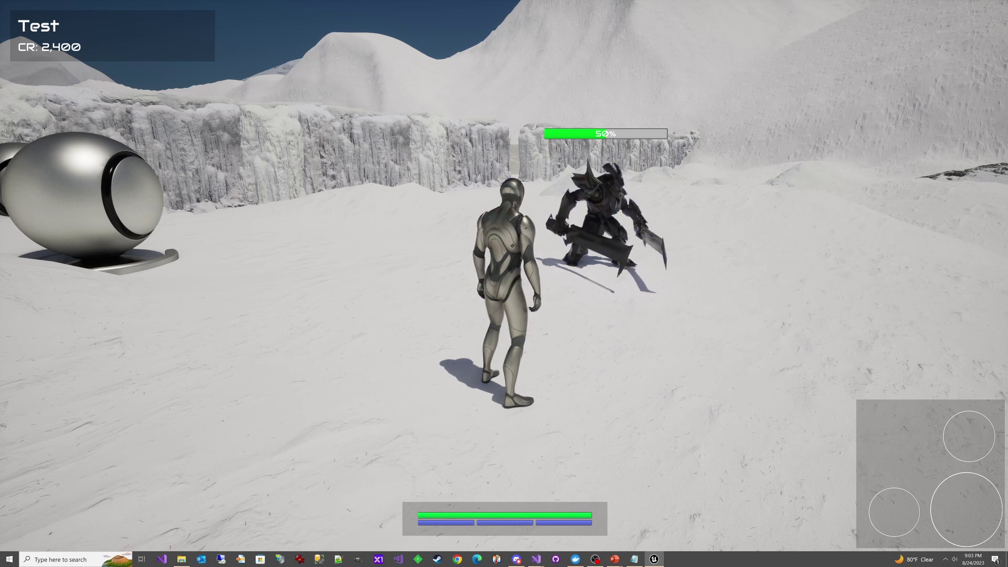
left_click(504, 284)
left_click(504, 284)
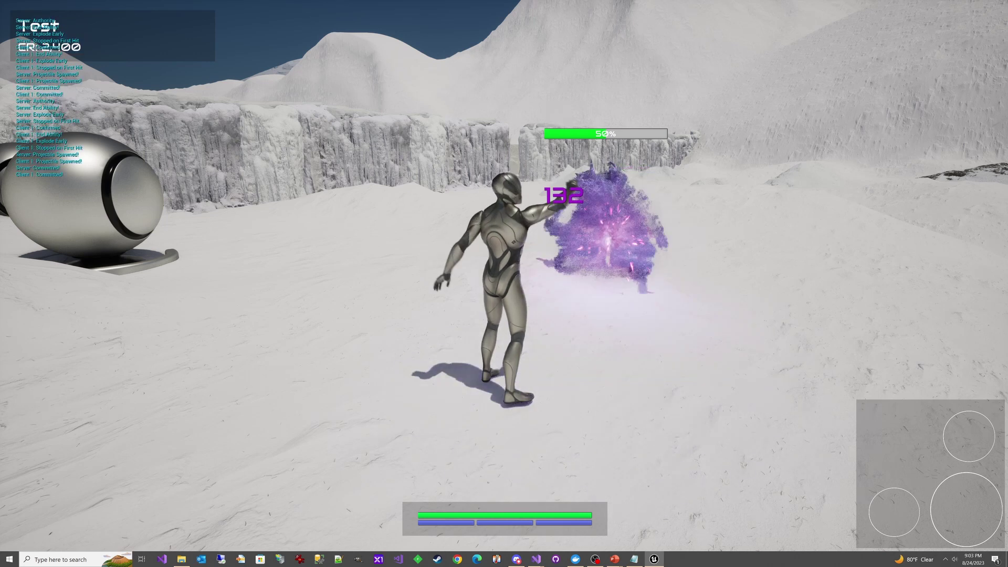